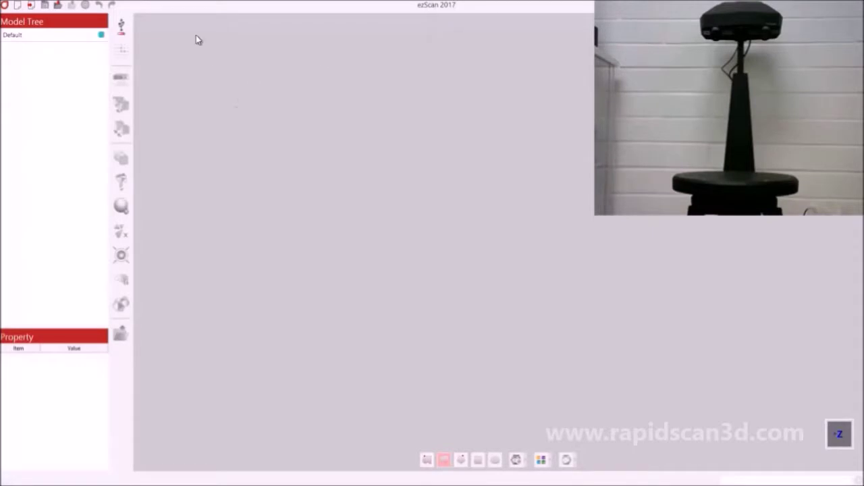
# Step: Connect the scanner after retrying past the not-connected warning, then launch the Calibration Wizard
pyautogui.click(130, 35)
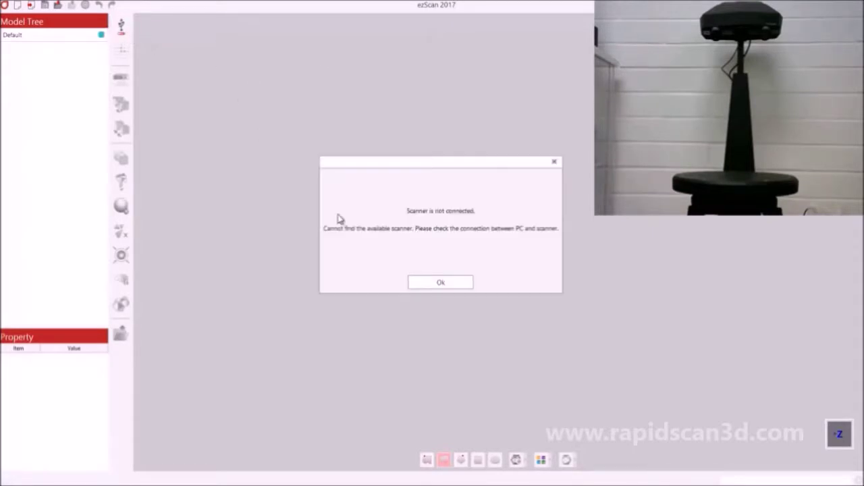
pyautogui.click(437, 283)
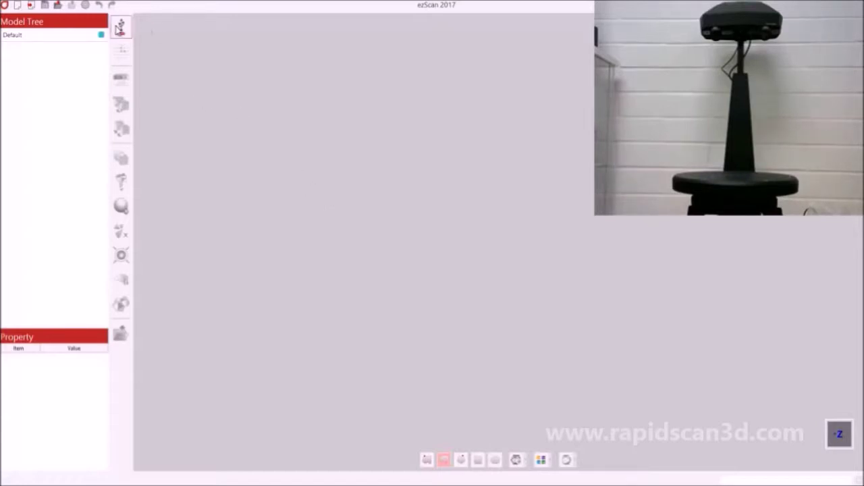
pyautogui.click(119, 27)
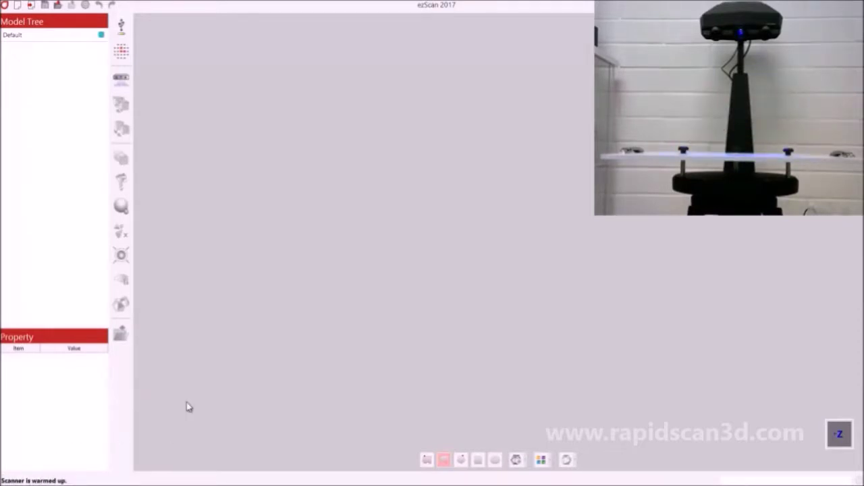
pyautogui.click(125, 55)
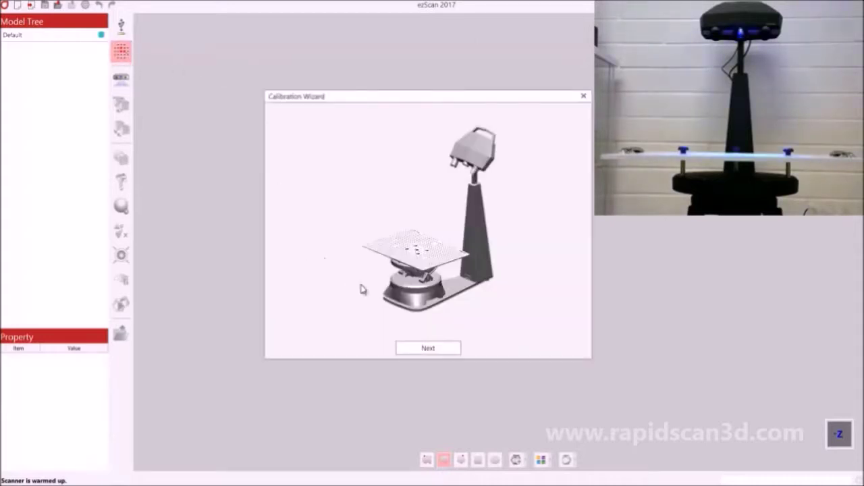
# Step: Run Multi Calibration with the panel file until sensor and axis calibration succeed
pyautogui.click(433, 348)
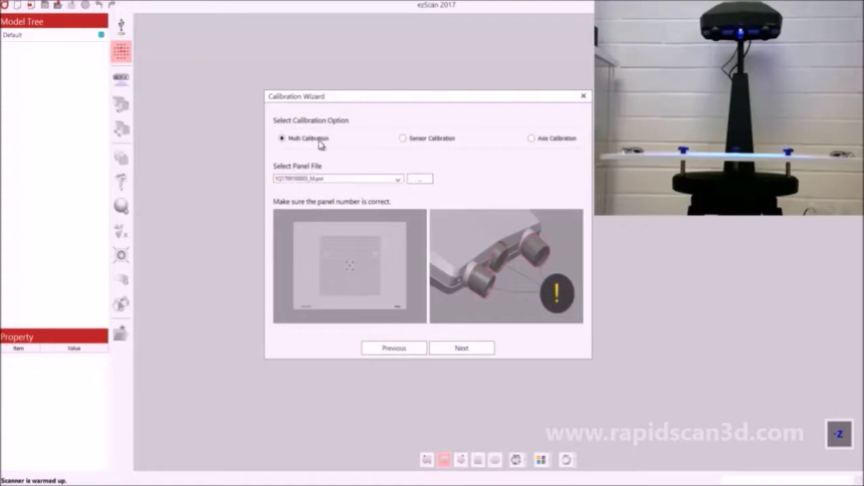
pyautogui.click(459, 349)
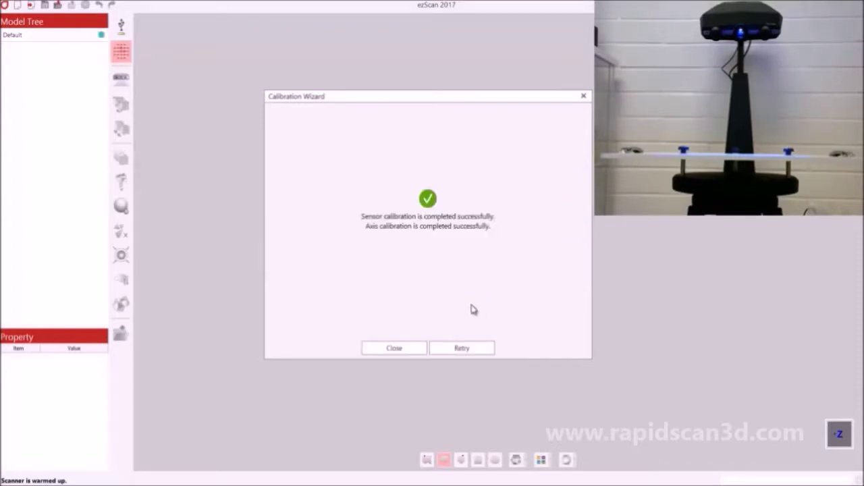
pyautogui.click(399, 348)
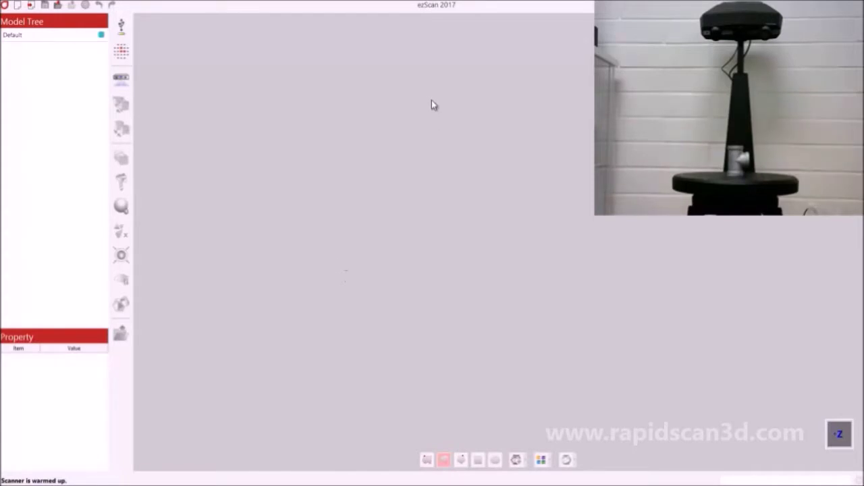
# Step: Bring up the Scan panel with a live camera preview of the part
pyautogui.click(121, 79)
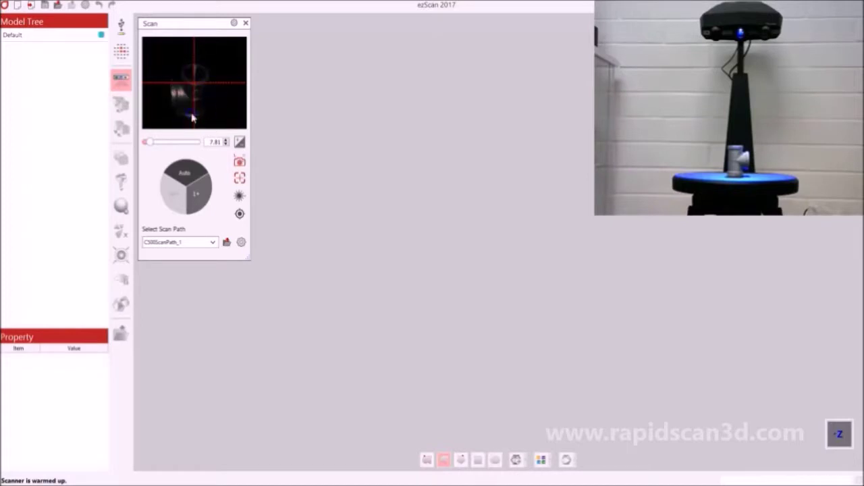
# Step: Brighten the preview with auto-exposure, cycle the camera views, and keep the guide crosshair shown
pyautogui.moveTo(151, 145)
pyautogui.mouseDown()
pyautogui.moveTo(185, 145)
pyautogui.moveTo(158, 146)
pyautogui.mouseUp()
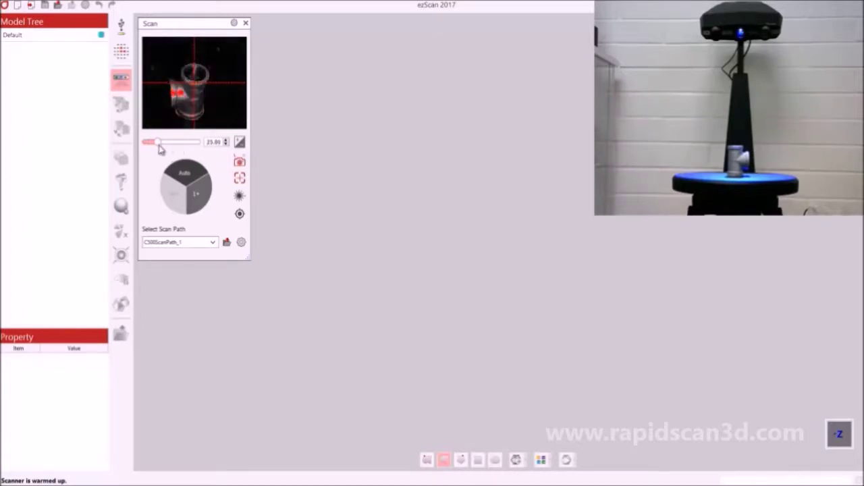
pyautogui.click(240, 143)
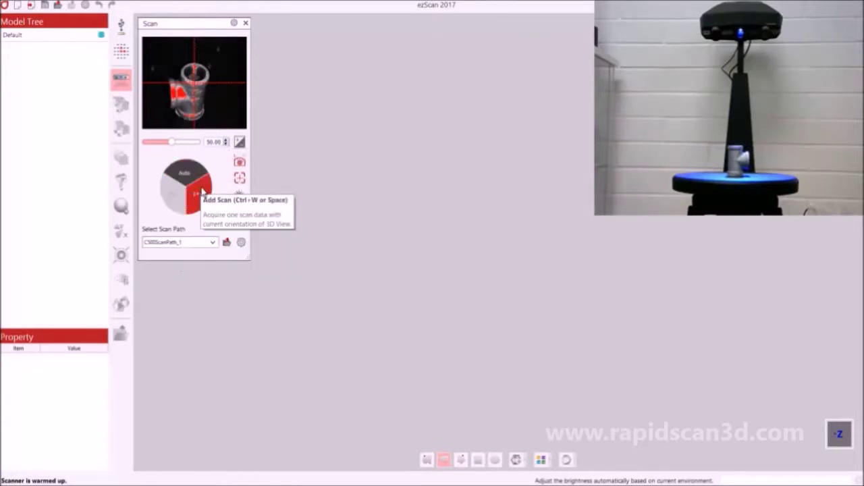
pyautogui.click(239, 164)
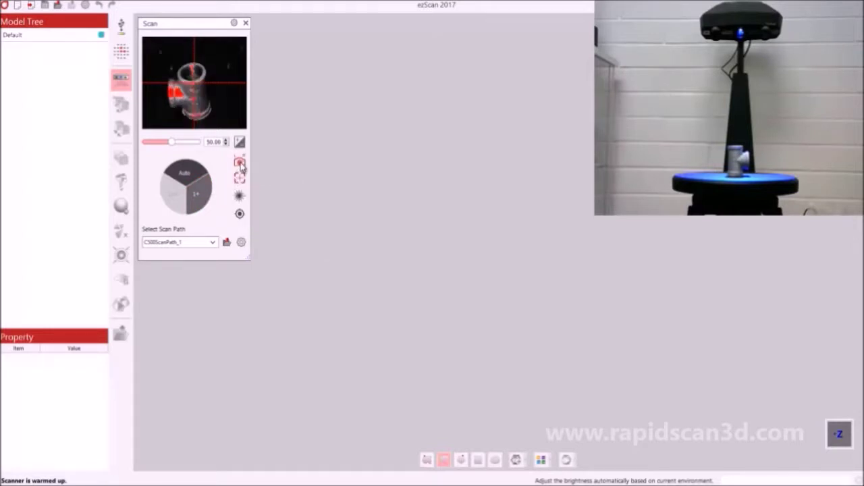
pyautogui.click(239, 164)
pyautogui.click(240, 164)
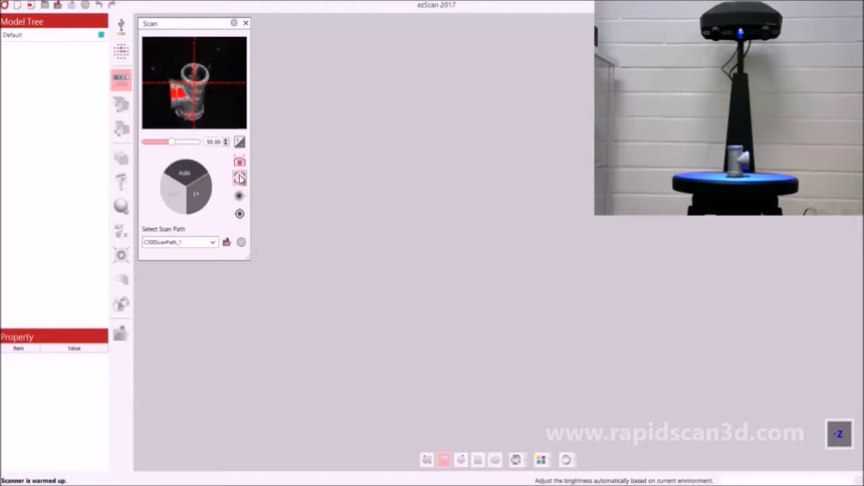
pyautogui.click(240, 179)
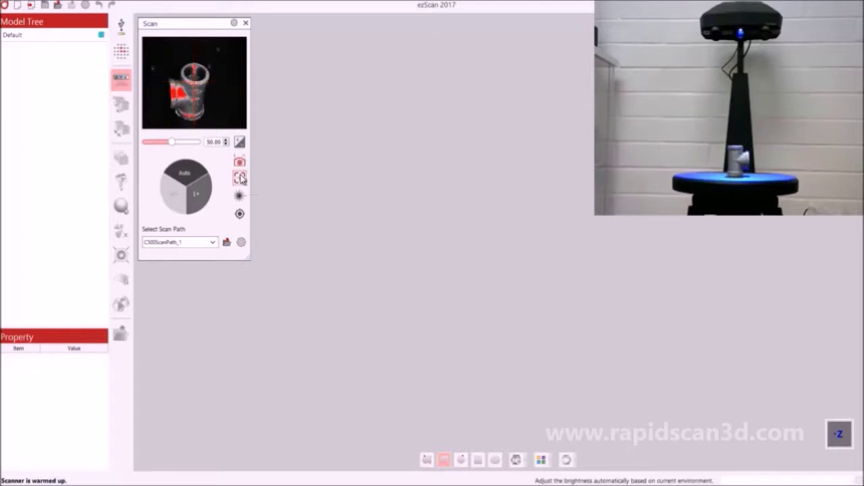
pyautogui.click(240, 179)
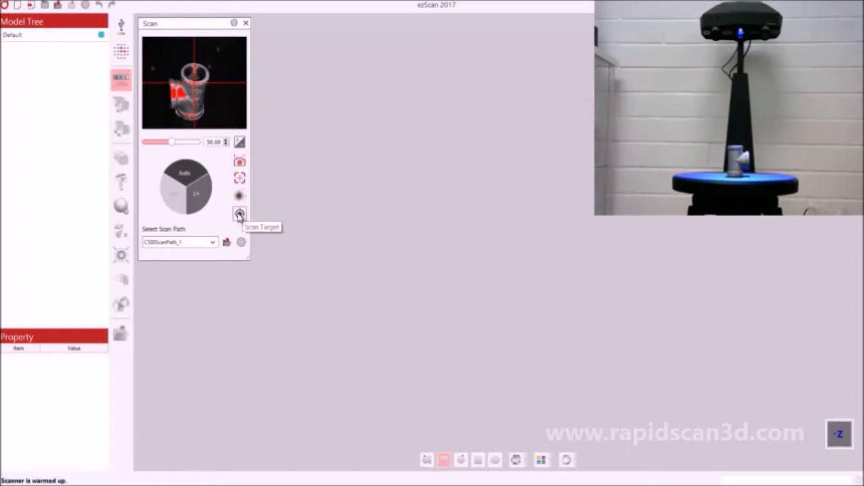
# Step: Review the scan path options, keep the current path, and start the automatic scan
pyautogui.click(216, 247)
pyautogui.click(215, 247)
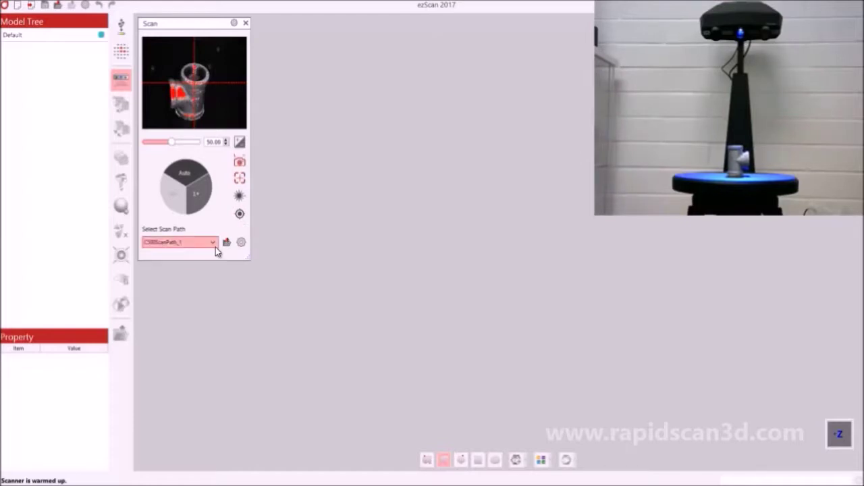
pyautogui.click(184, 177)
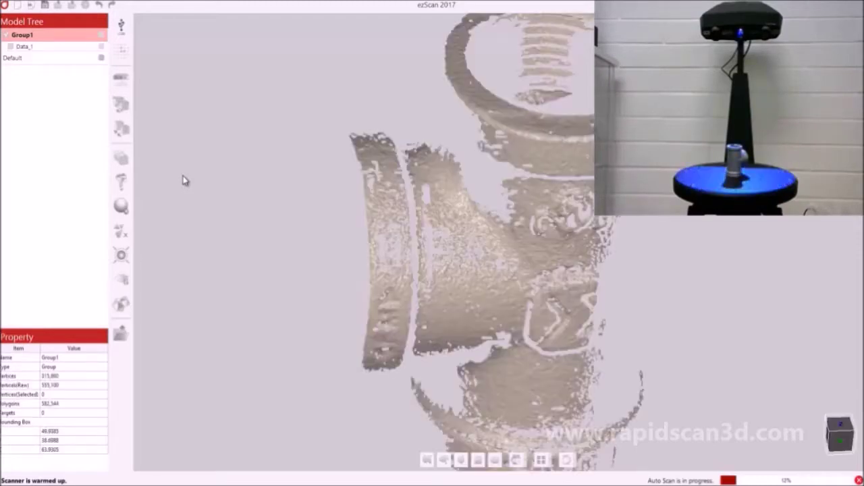
# Step: Orbit the tee fitting to inspect coverage as scans Data_1 to Data_12 merge
pyautogui.scroll(-5, 320, 214)
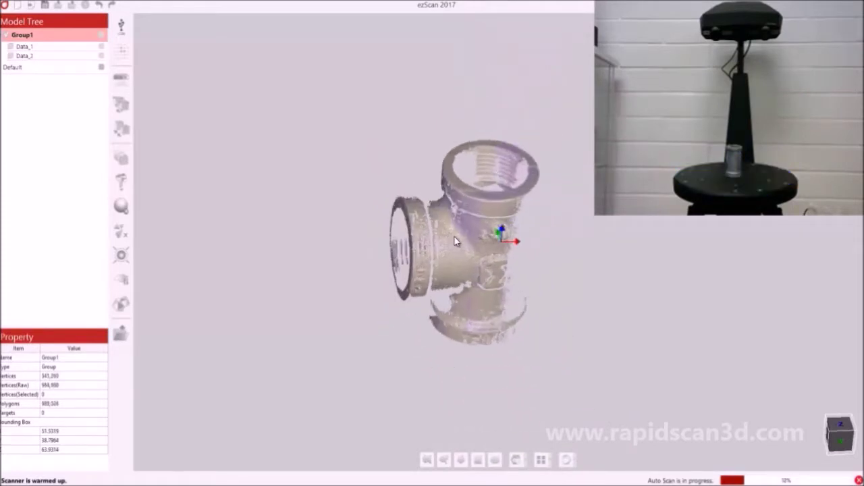
pyautogui.moveTo(510, 273); pyautogui.dragTo(589, 139)
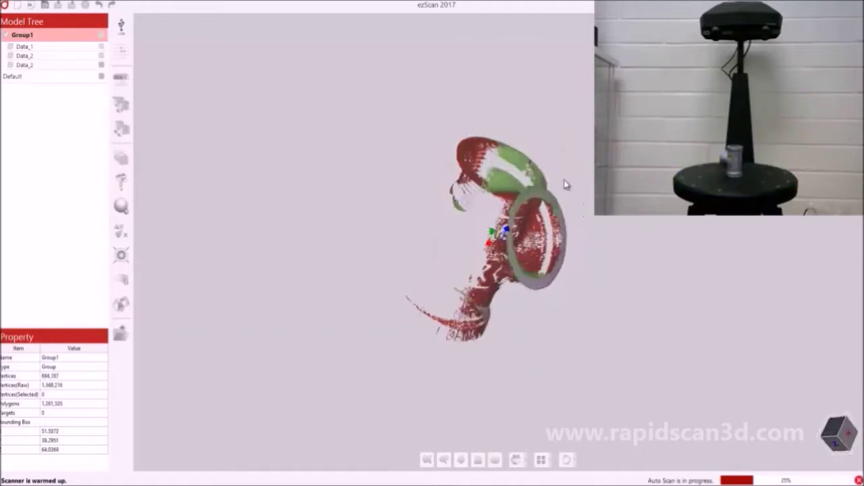
pyautogui.moveTo(495, 225); pyautogui.dragTo(500, 256)
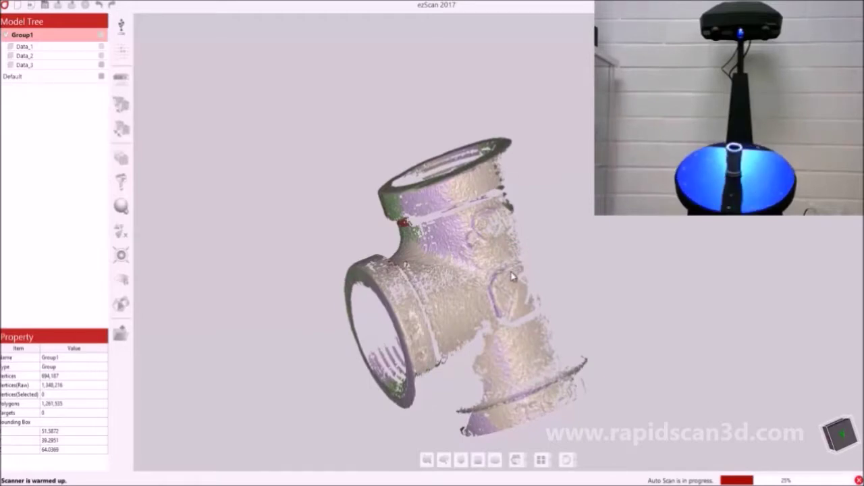
pyautogui.moveTo(511, 283); pyautogui.dragTo(320, 198)
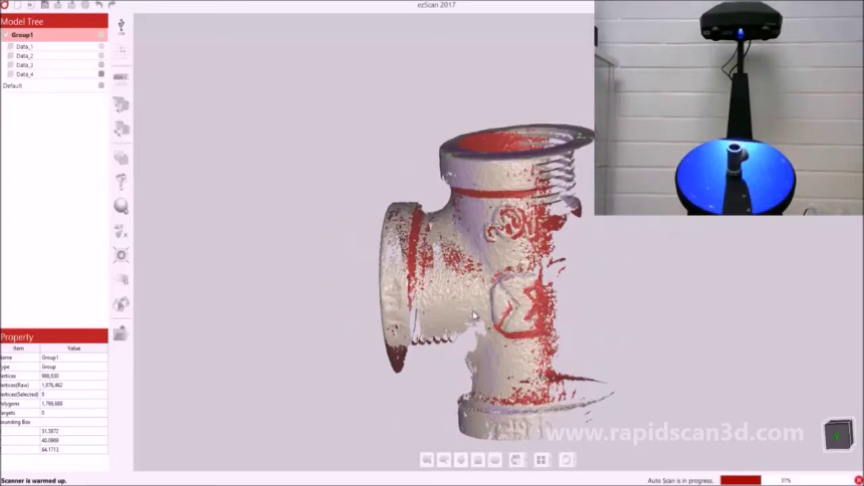
pyautogui.moveTo(479, 317); pyautogui.dragTo(530, 331)
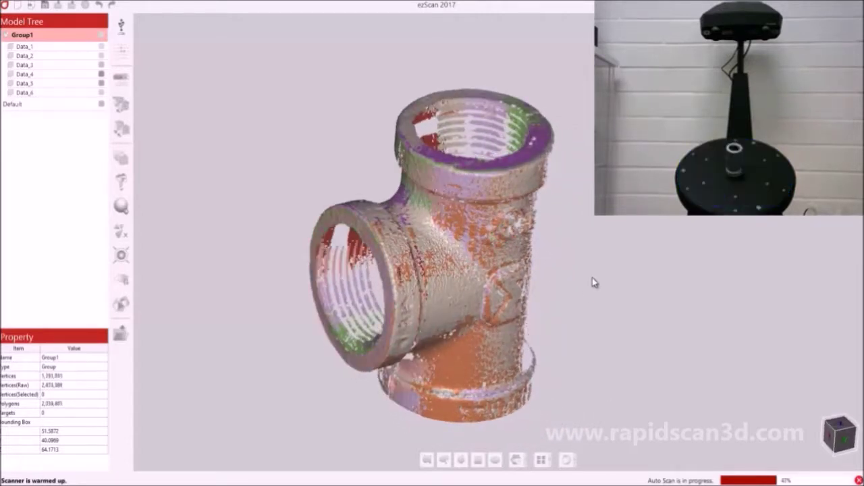
pyautogui.moveTo(416, 277); pyautogui.dragTo(455, 260)
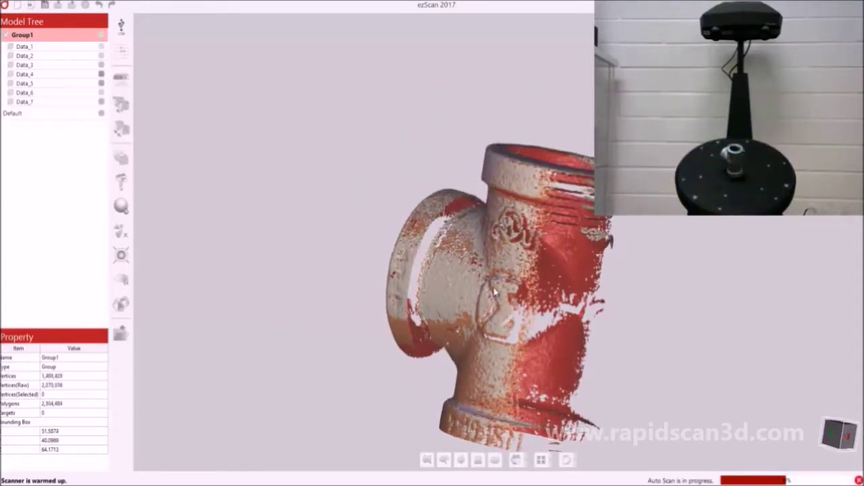
pyautogui.moveTo(496, 293)
pyautogui.mouseDown()
pyautogui.moveTo(558, 264)
pyautogui.moveTo(565, 248)
pyautogui.moveTo(511, 225)
pyautogui.moveTo(513, 203)
pyautogui.moveTo(507, 289)
pyautogui.mouseUp()
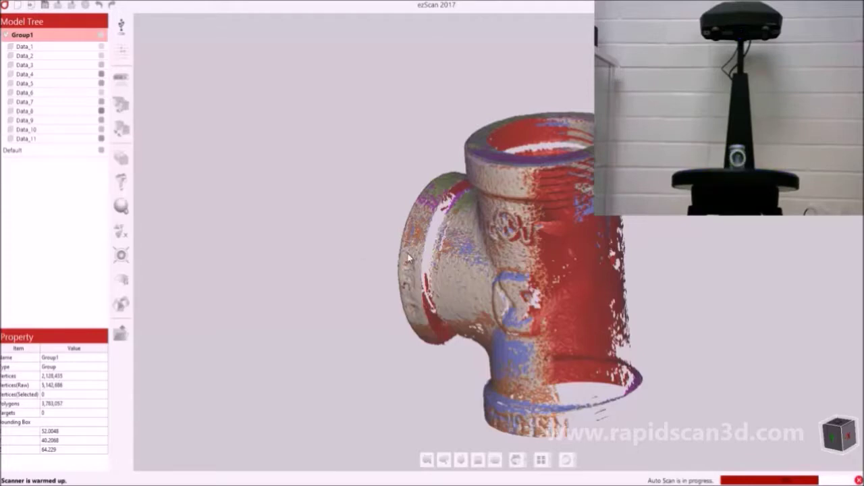
pyautogui.moveTo(683, 254); pyautogui.dragTo(538, 277)
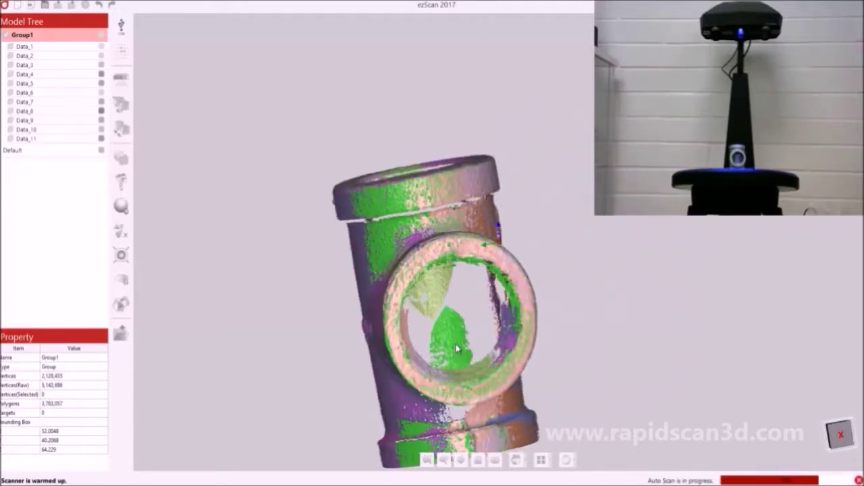
pyautogui.moveTo(455, 343); pyautogui.dragTo(455, 272)
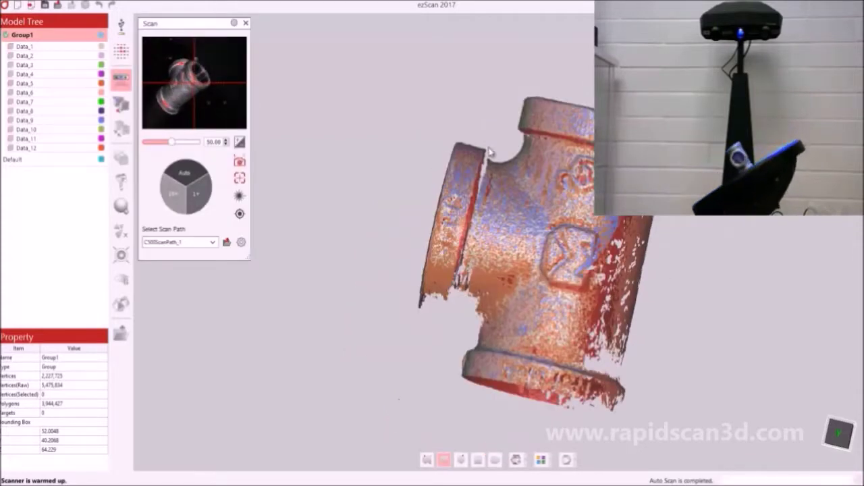
# Step: Turn the tee upright to face the front, then collapse Group1 in the model tree
pyautogui.moveTo(446, 146); pyautogui.dragTo(412, 168)
pyautogui.moveTo(513, 203); pyautogui.dragTo(432, 149)
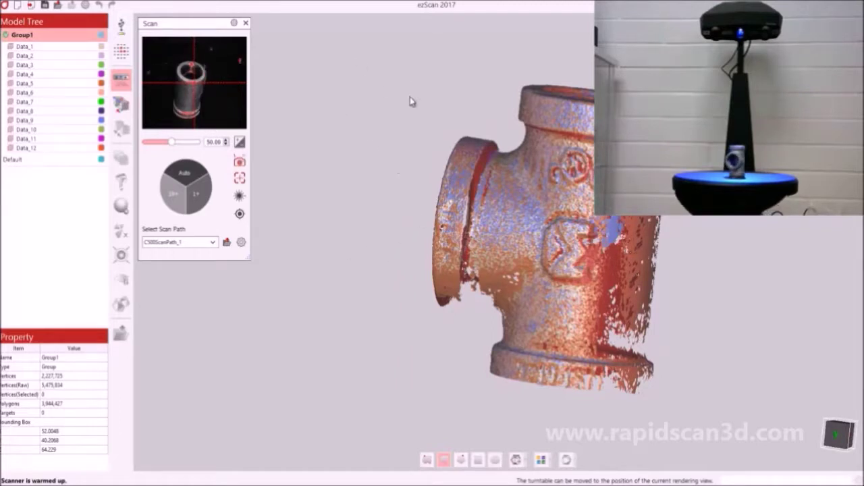
pyautogui.click(4, 36)
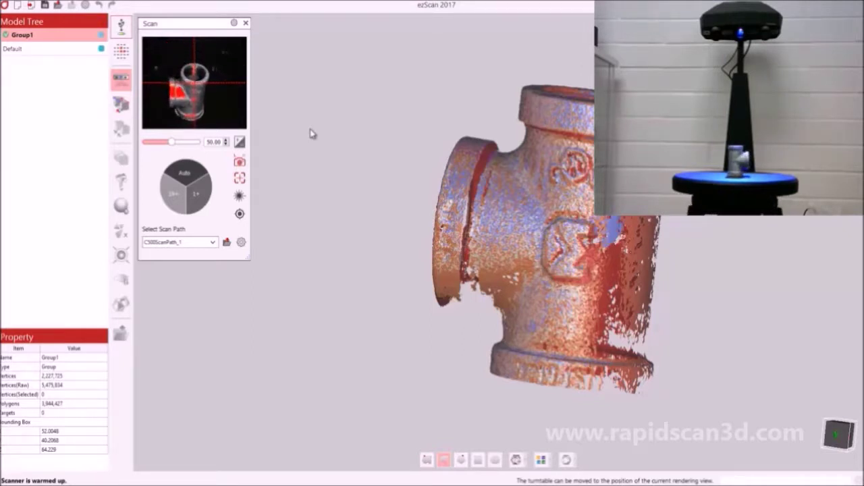
# Step: Tilt the view of the tee and start a second auto scan of the repositioned fitting
pyautogui.moveTo(566, 211); pyautogui.dragTo(418, 182)
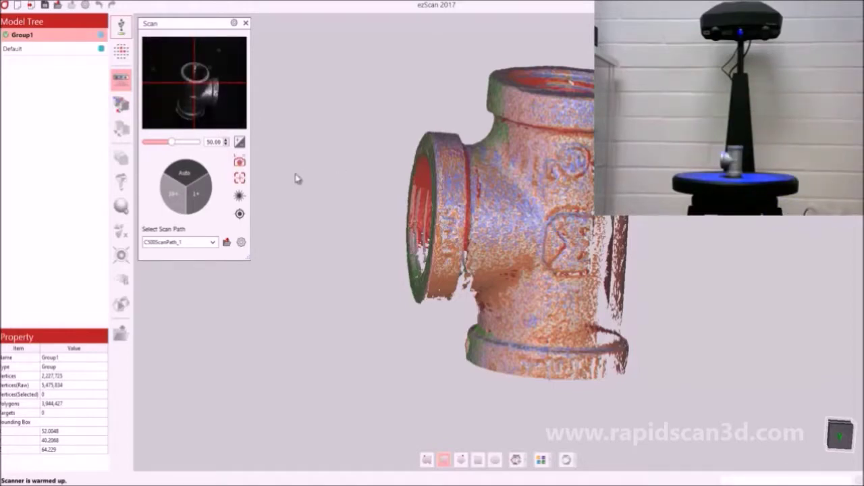
pyautogui.click(187, 177)
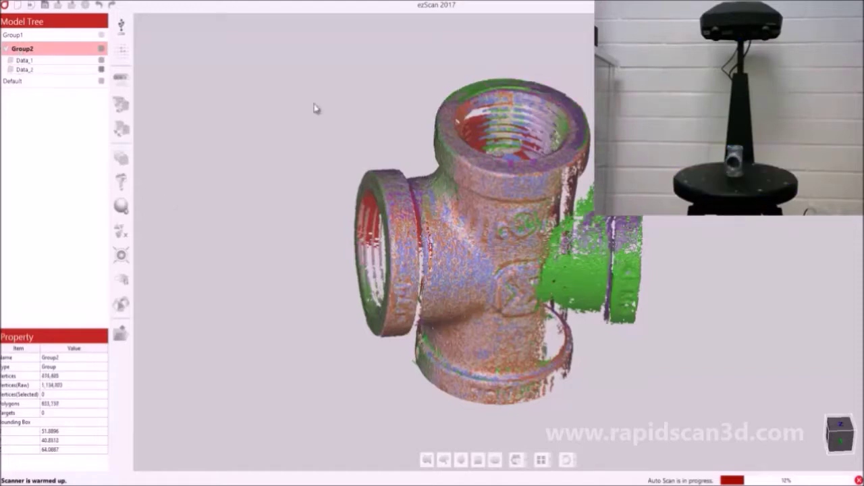
# Step: Orbit the model to watch the Group2 scan data come in
pyautogui.moveTo(593, 352)
pyautogui.mouseDown()
pyautogui.moveTo(477, 338)
pyautogui.moveTo(579, 343)
pyautogui.mouseUp()
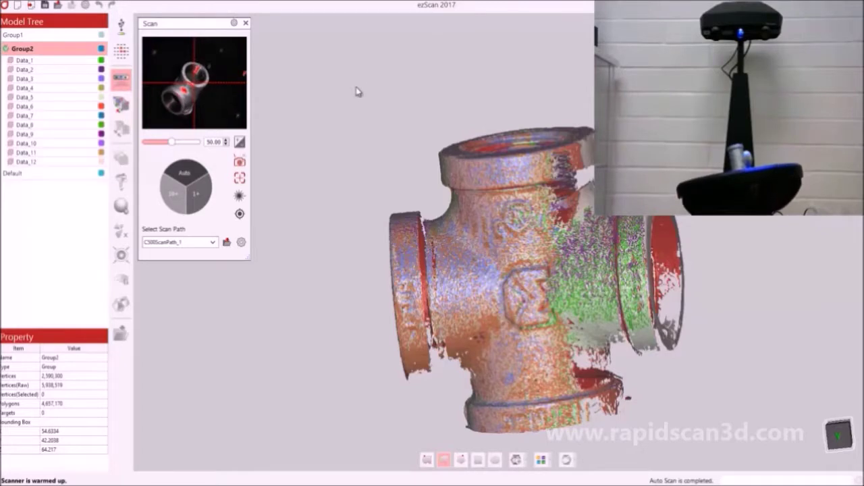
# Step: Collapse Group2 and toggle Group1/Group2 visibility to inspect each tee alone, leaving only Group2 shown
pyautogui.click(6, 49)
pyautogui.click(102, 35)
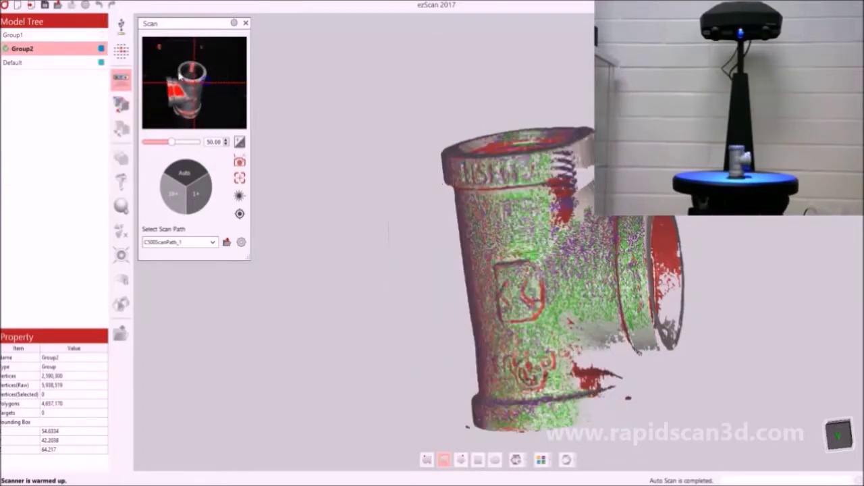
pyautogui.moveTo(445, 184); pyautogui.dragTo(397, 167)
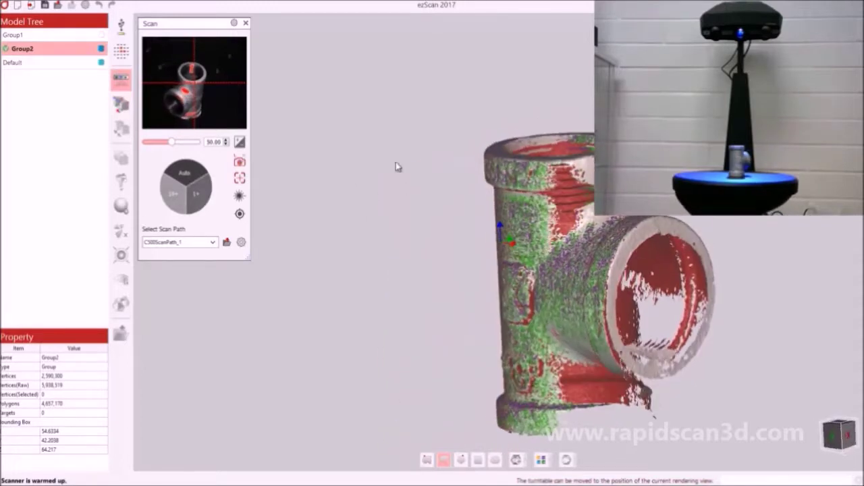
pyautogui.click(102, 34)
pyautogui.click(102, 48)
pyautogui.moveTo(264, 137); pyautogui.dragTo(574, 230)
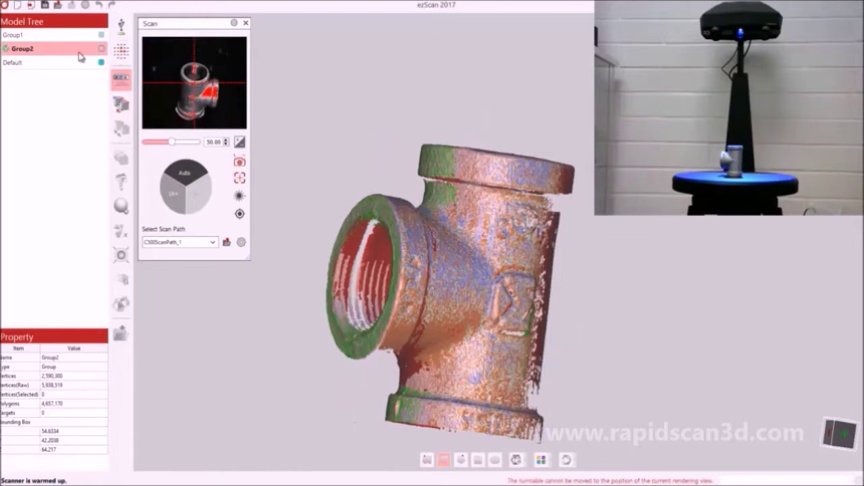
pyautogui.click(101, 51)
pyautogui.click(101, 35)
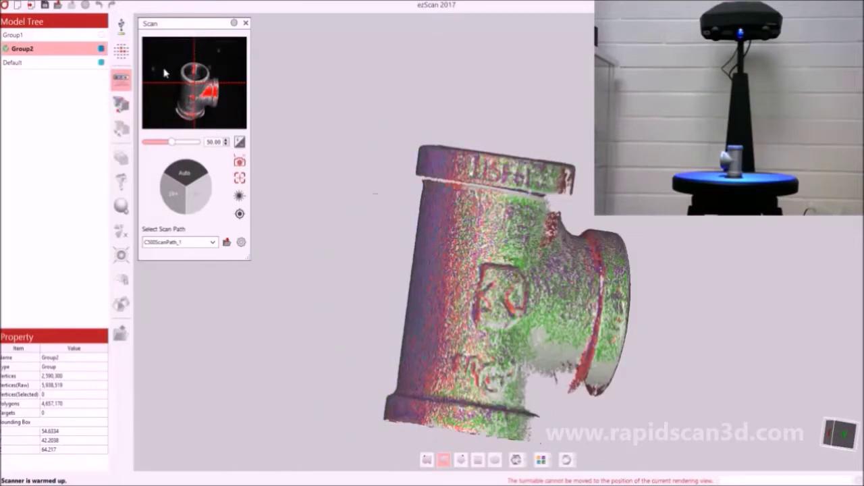
pyautogui.moveTo(486, 263); pyautogui.dragTo(459, 270)
# Step: Close the Scan panel, re-show Group1, and start Manual Align with both groups unaligned
pyautogui.click(245, 23)
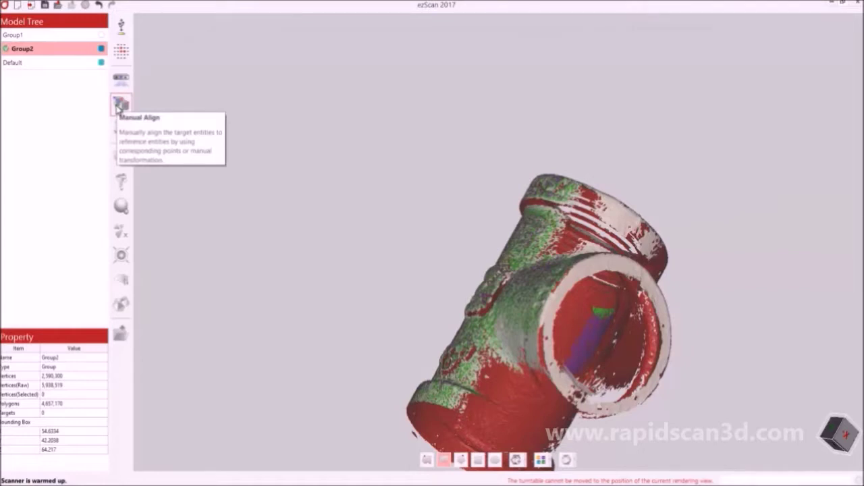
pyautogui.click(100, 35)
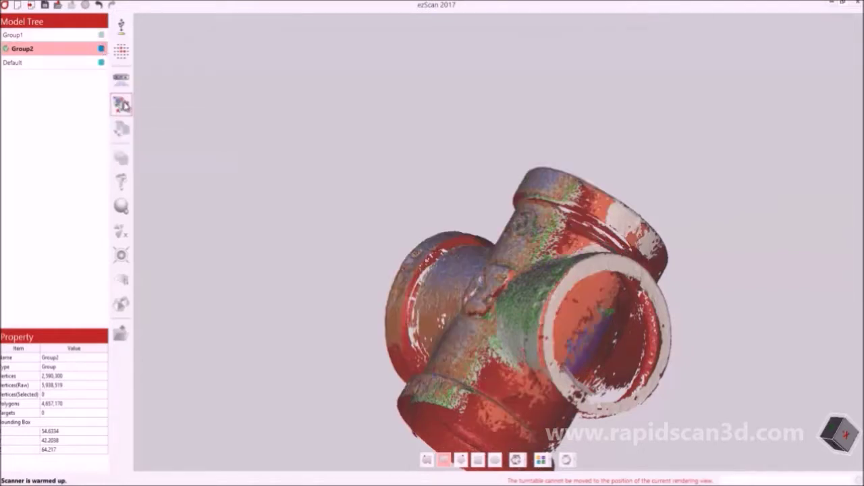
pyautogui.click(121, 104)
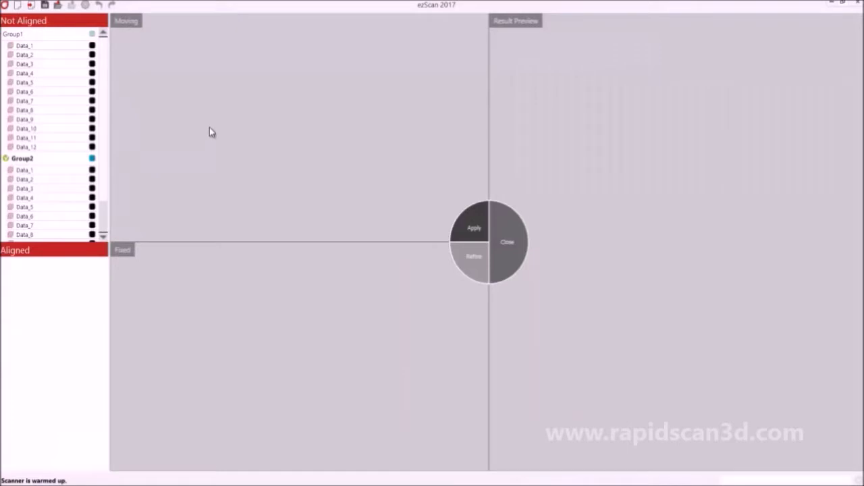
# Step: Preview Group1 and Group2 as the moving scan, rotating it to a side view of the tee
pyautogui.click(9, 158)
pyautogui.click(50, 37)
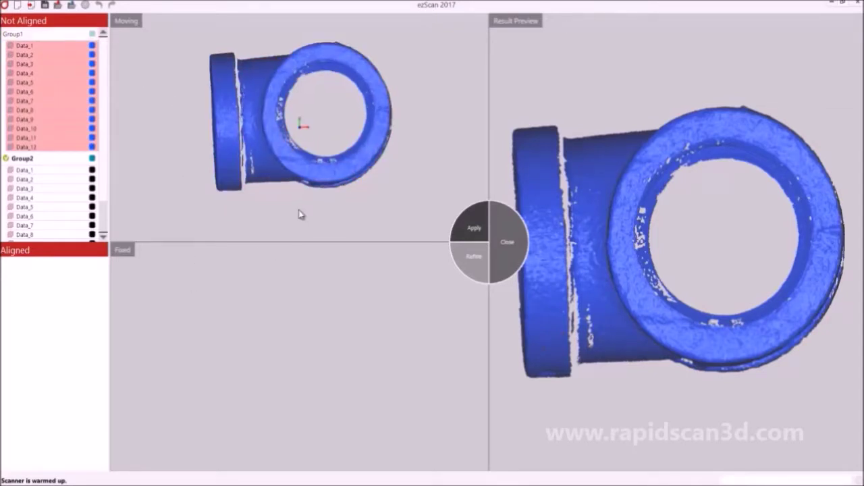
pyautogui.scroll(-2, 318, 200)
pyautogui.moveTo(318, 201); pyautogui.dragTo(333, 133)
pyautogui.click(21, 158)
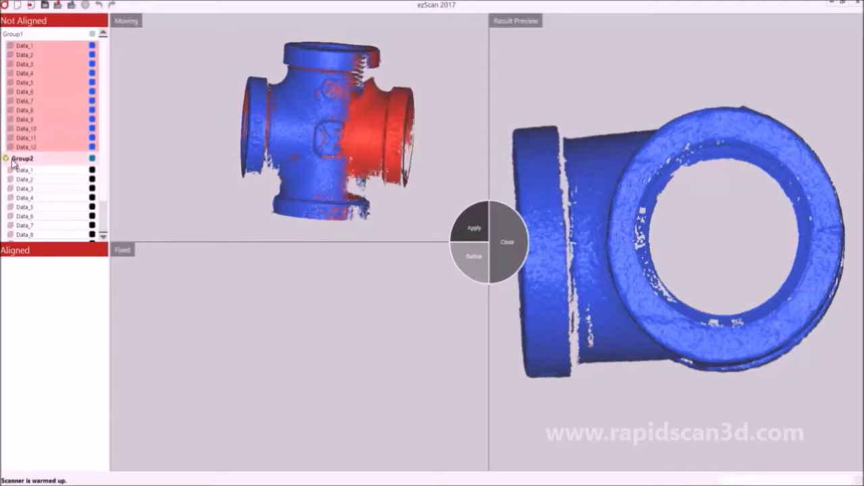
pyautogui.click(4, 160)
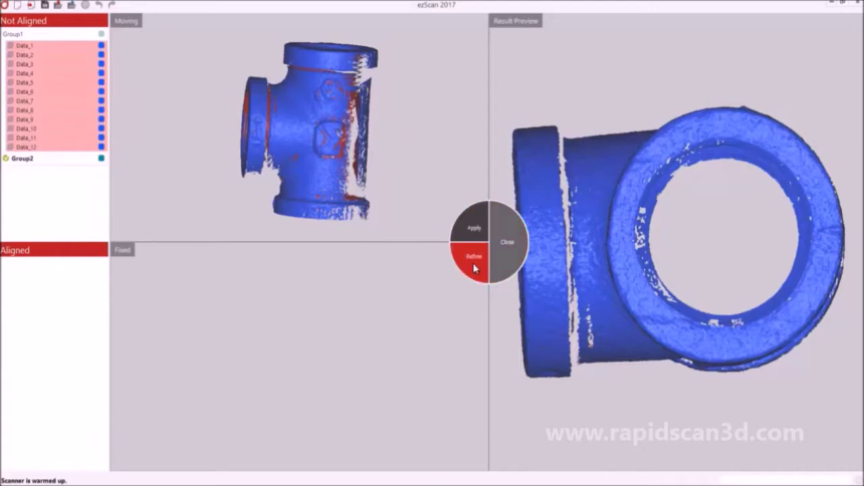
pyautogui.click(43, 159)
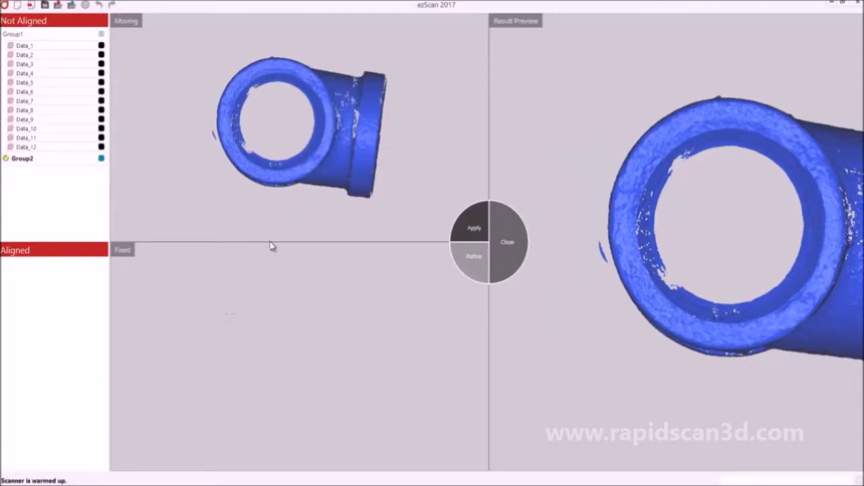
pyautogui.moveTo(302, 187); pyautogui.dragTo(351, 139)
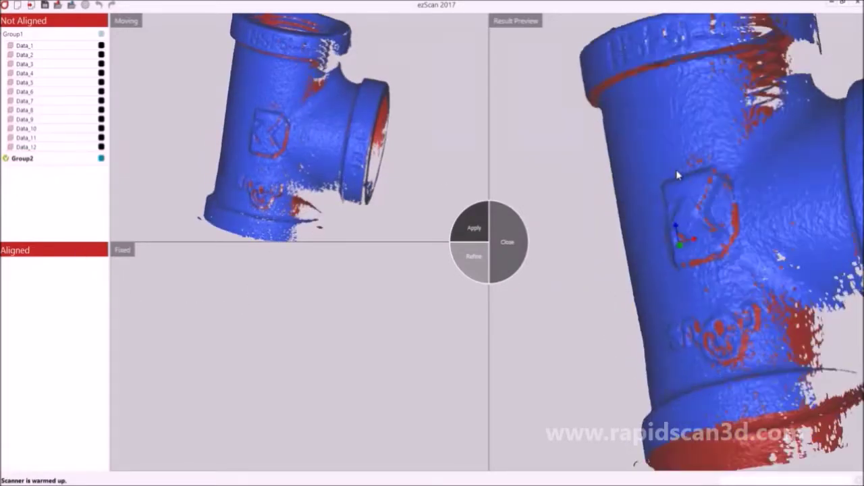
pyautogui.scroll(-5, 677, 203)
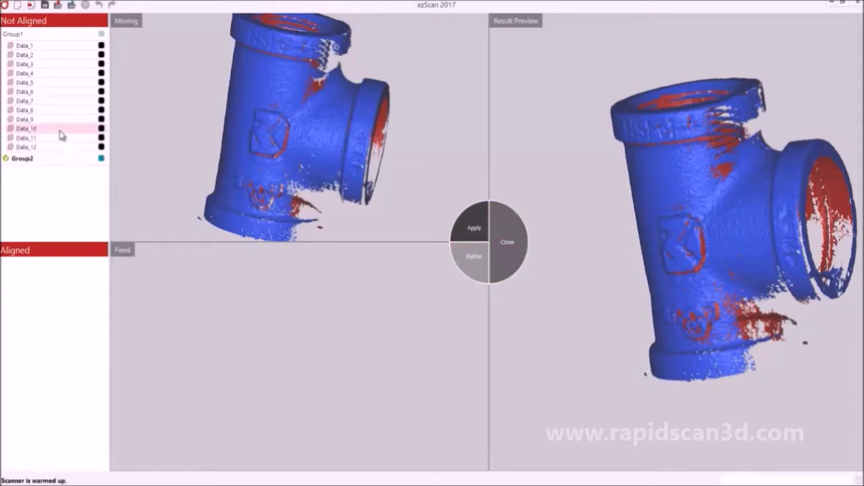
# Step: Reselect Group1, clear Group2 from the preview, and drag Group1 into the Aligned list as fixed
pyautogui.click(33, 35)
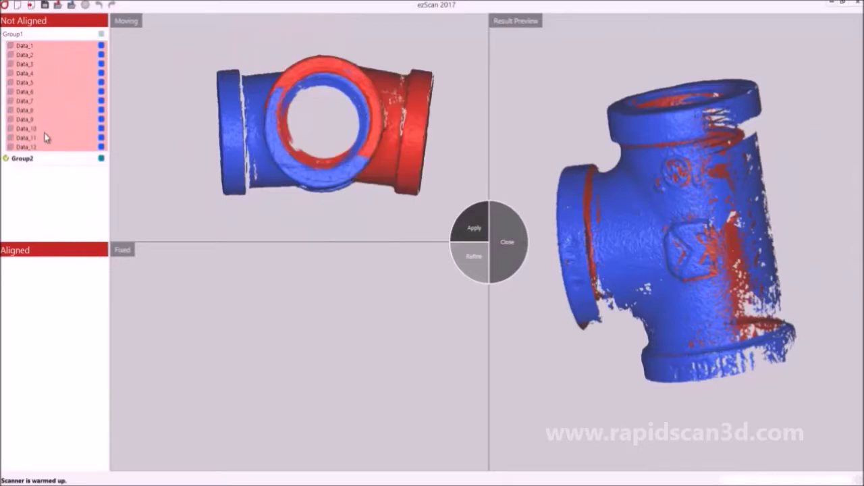
pyautogui.click(44, 159)
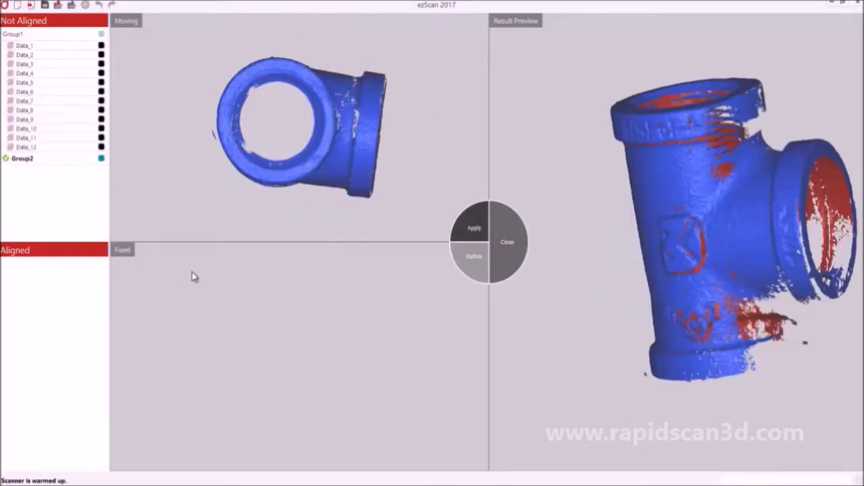
pyautogui.click(473, 243)
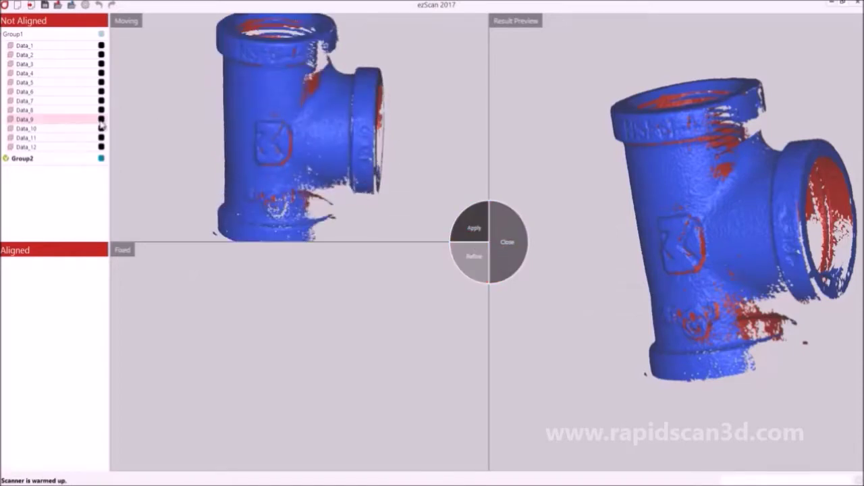
pyautogui.click(4, 34)
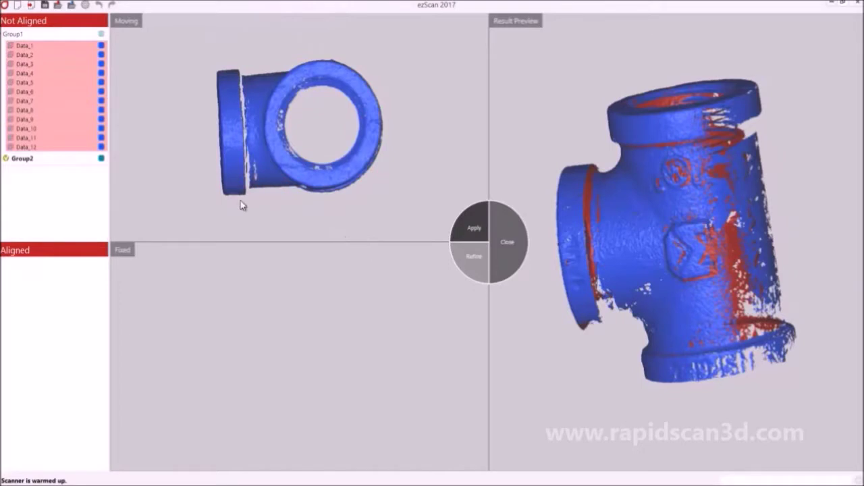
pyautogui.click(72, 160)
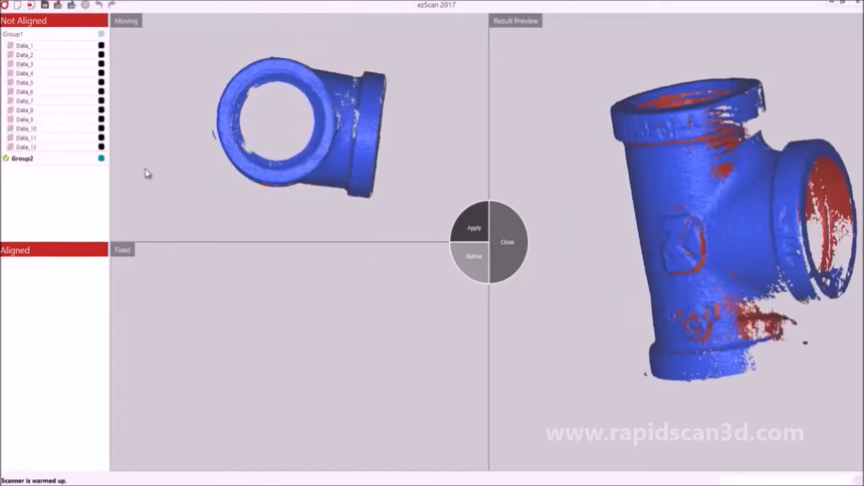
pyautogui.click(101, 160)
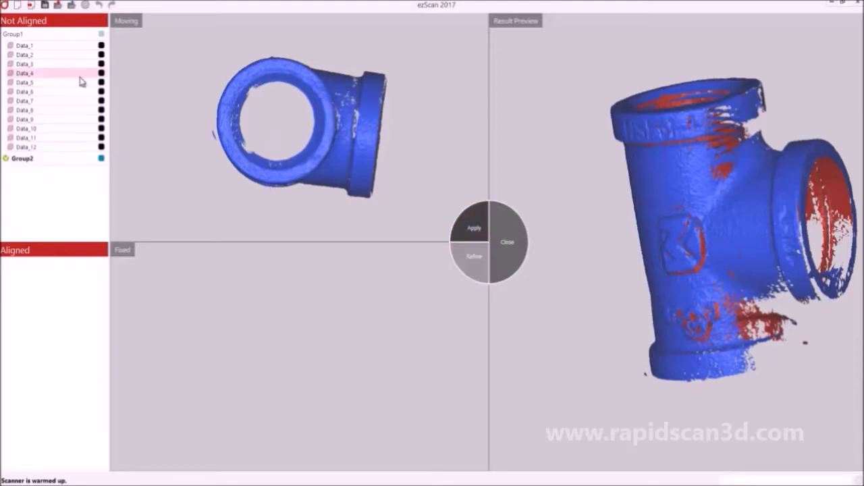
pyautogui.click(42, 36)
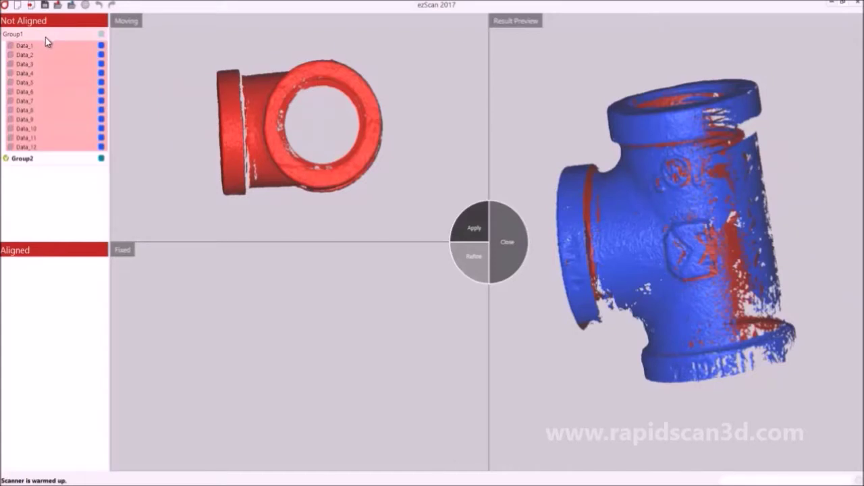
pyautogui.click(2, 36)
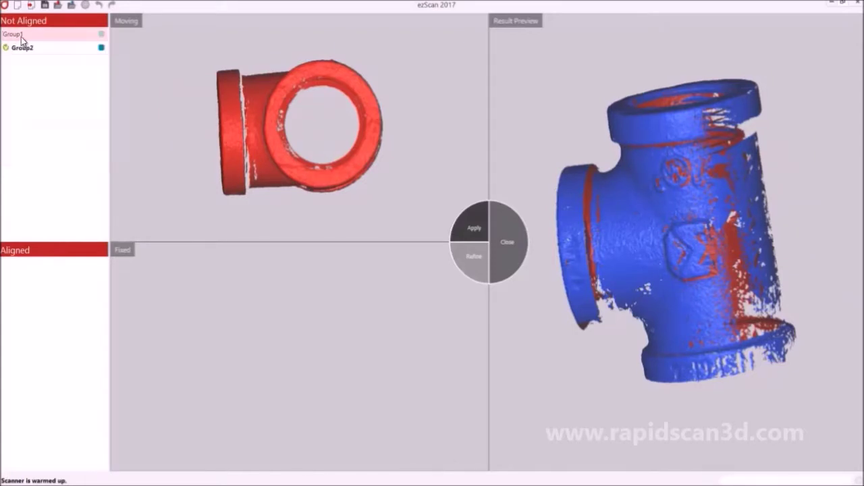
pyautogui.click(44, 49)
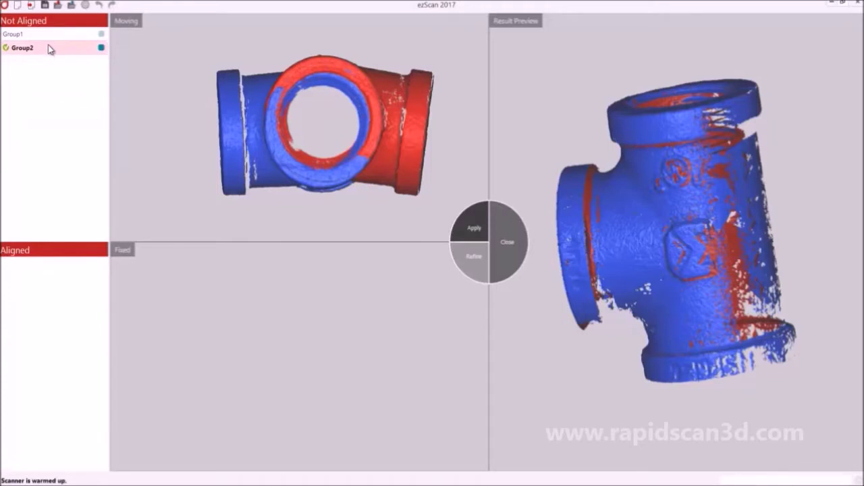
pyautogui.click(65, 194)
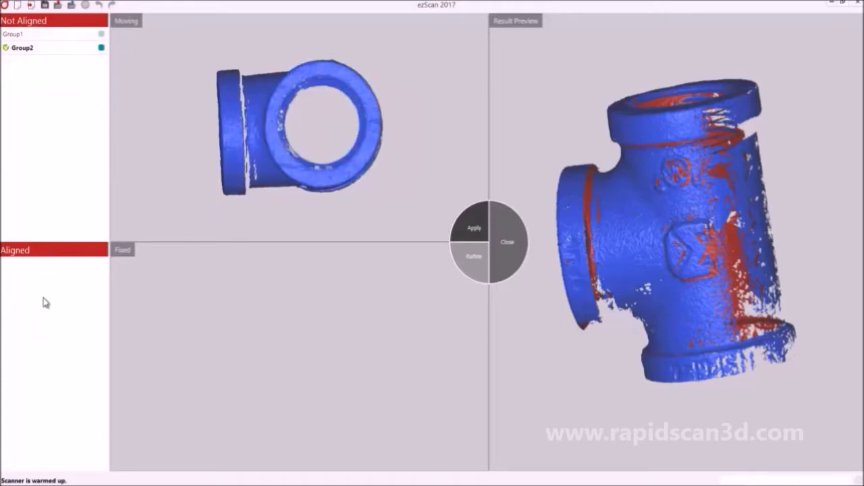
pyautogui.moveTo(47, 31); pyautogui.dragTo(92, 268)
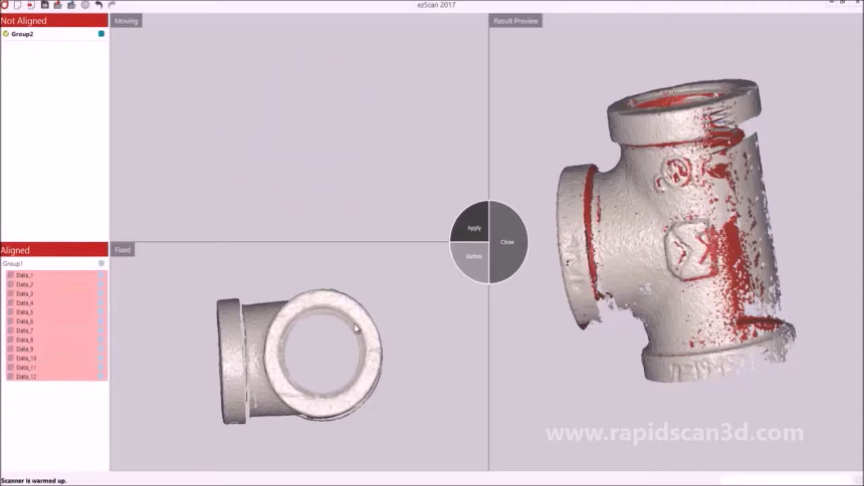
# Step: Choose Group2 as the scan to align and collapse Group1's scan list in Aligned
pyautogui.click(95, 36)
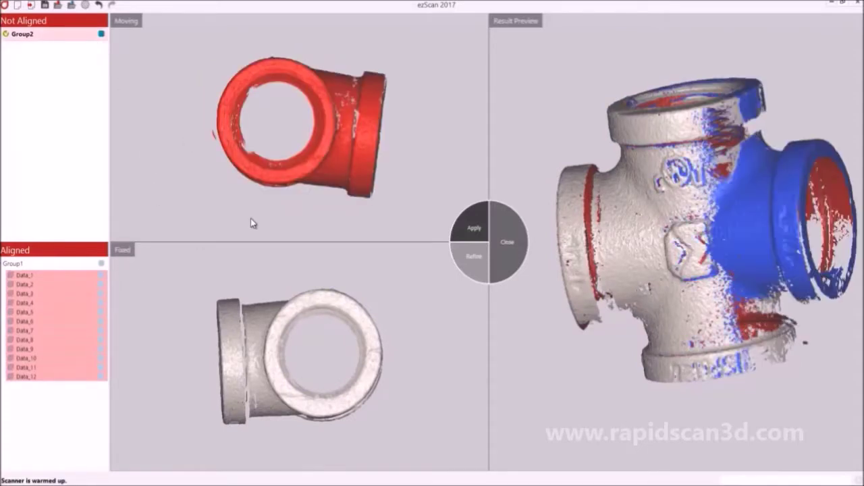
pyautogui.moveTo(331, 226); pyautogui.dragTo(333, 138, button='right')
pyautogui.scroll(-5, 333, 139)
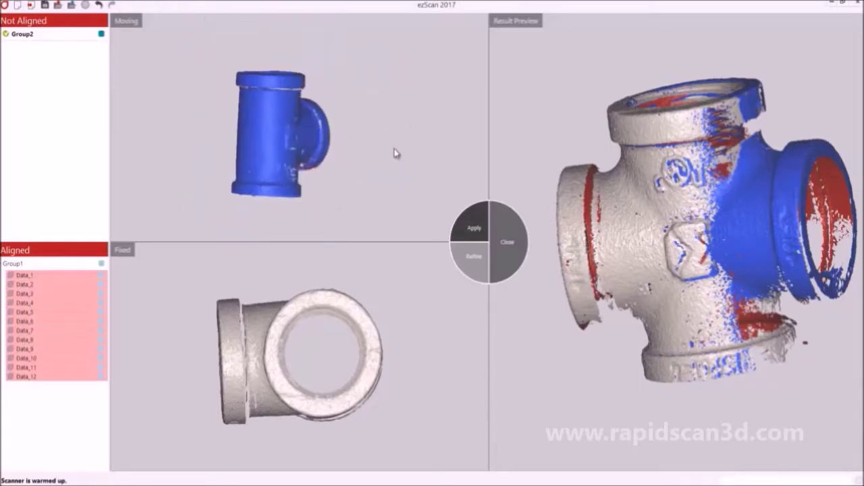
pyautogui.click(3, 266)
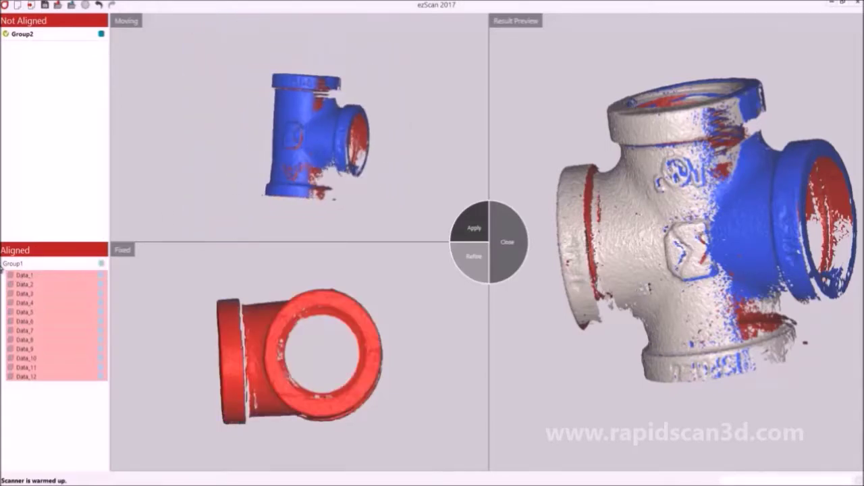
pyautogui.click(3, 267)
pyautogui.click(27, 281)
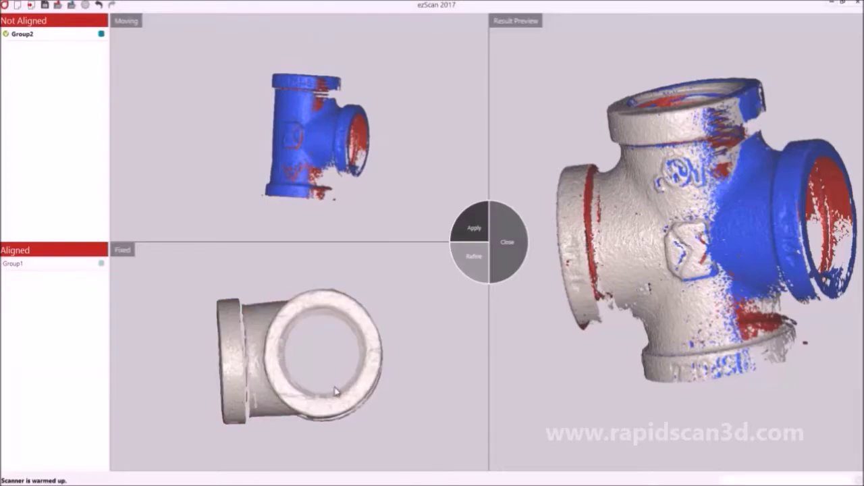
# Step: Turn and zoom both scans onto the embossed marking, then pick the first point on the blue scan
pyautogui.moveTo(335, 392); pyautogui.dragTo(352, 355)
pyautogui.moveTo(226, 377); pyautogui.dragTo(349, 409)
pyautogui.moveTo(344, 186); pyautogui.dragTo(333, 85)
pyautogui.moveTo(332, 312); pyautogui.dragTo(325, 376)
pyautogui.scroll(5, 285, 368)
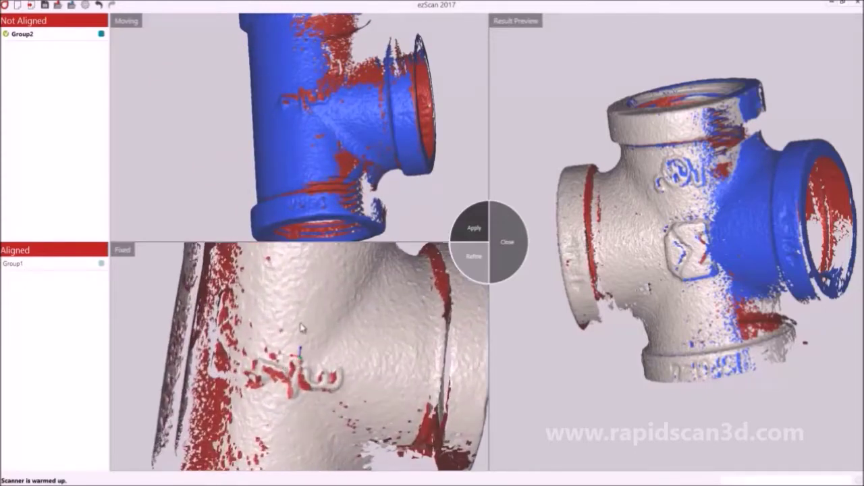
pyautogui.click(280, 95)
# Step: Mark the first two matching point pairs on the grey and blue scans, including the square emblem
pyautogui.scroll(2, 274, 364)
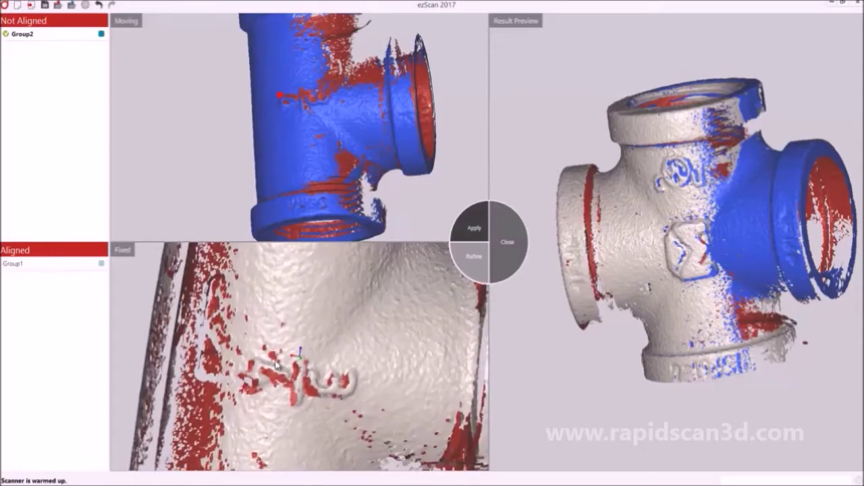
pyautogui.click(257, 362)
pyautogui.scroll(-10, 270, 358)
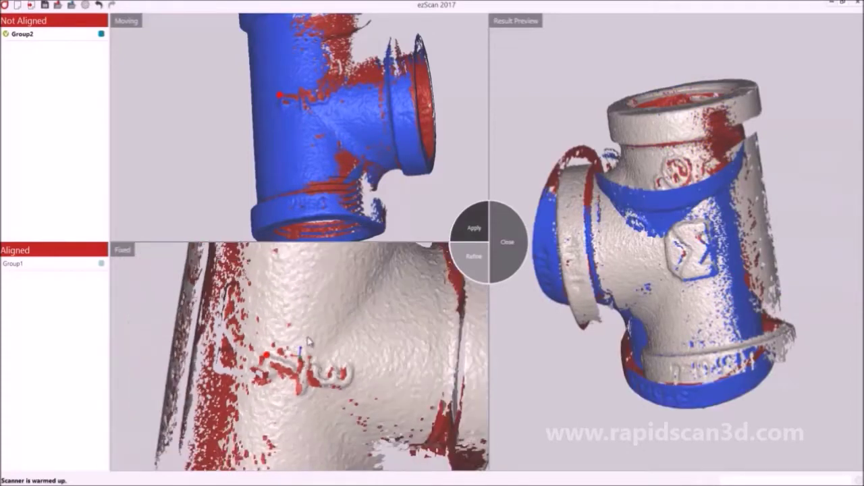
pyautogui.moveTo(369, 345); pyautogui.dragTo(293, 326)
pyautogui.moveTo(403, 144); pyautogui.dragTo(325, 134)
pyautogui.scroll(6, 312, 340)
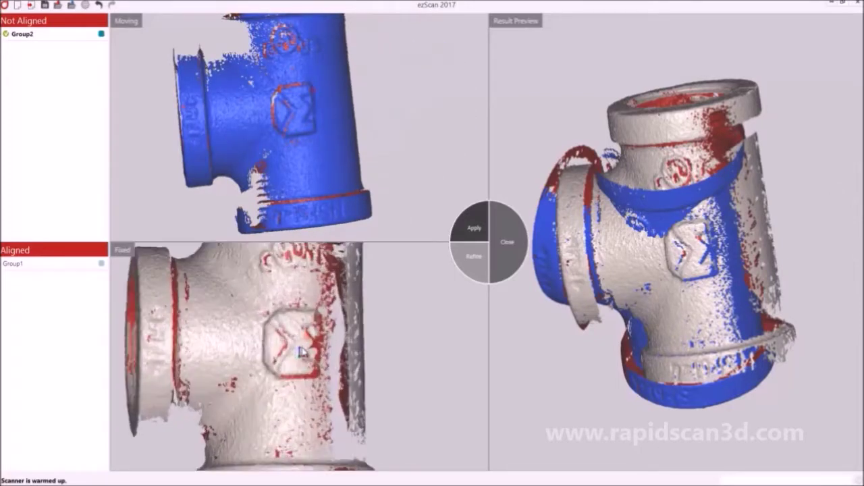
pyautogui.click(293, 342)
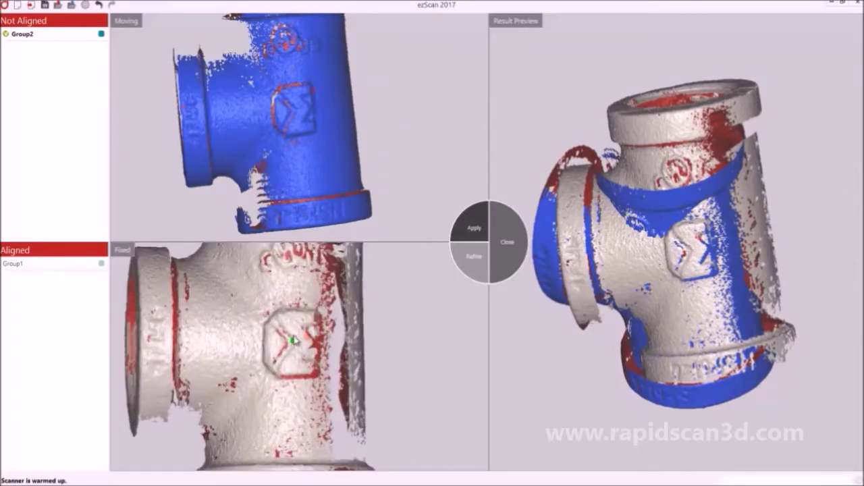
pyautogui.click(295, 115)
# Step: Mark a third point pair on the tee's end-opening rim, then close and confirm the alignment
pyautogui.scroll(2, 297, 109)
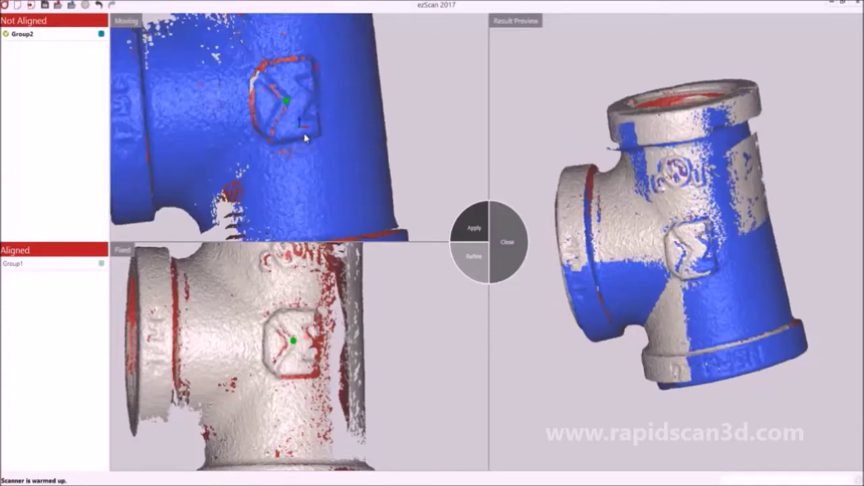
pyautogui.scroll(-4, 298, 106)
pyautogui.moveTo(297, 103); pyautogui.dragTo(376, 87)
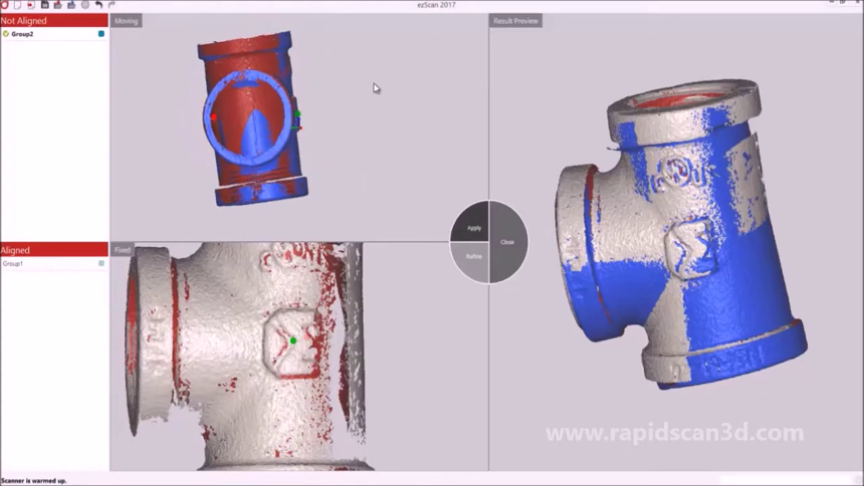
pyautogui.moveTo(229, 345); pyautogui.dragTo(310, 348)
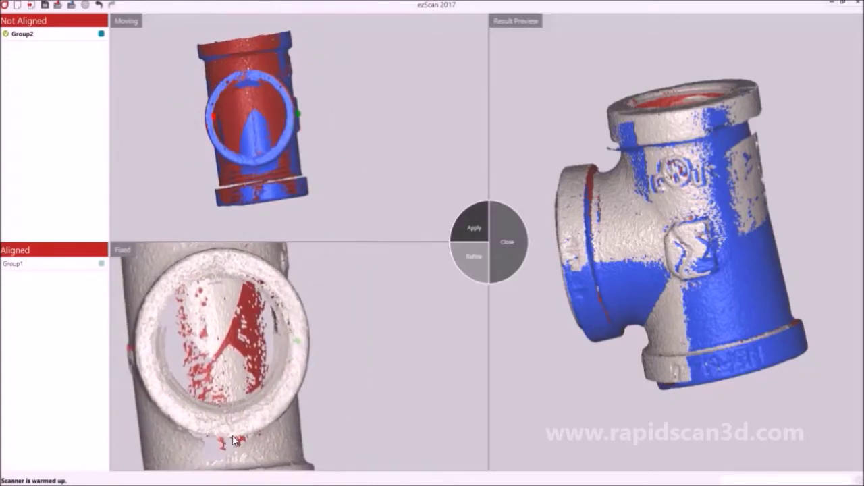
pyautogui.click(234, 436)
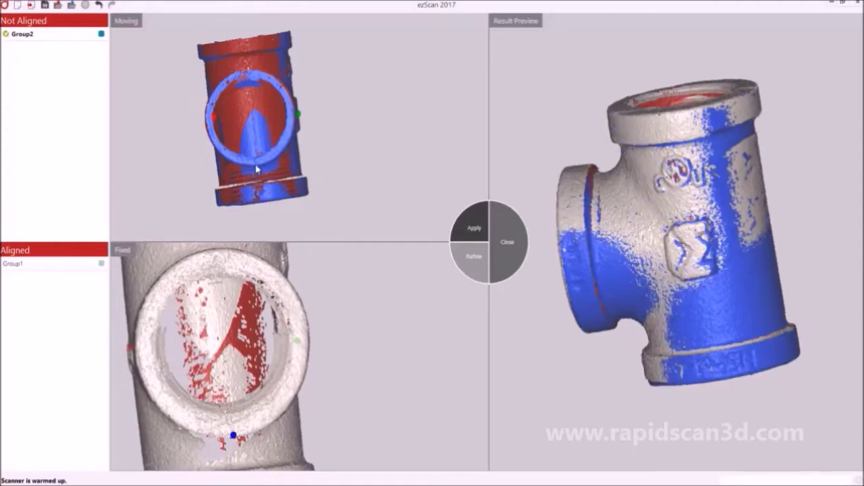
pyautogui.click(258, 167)
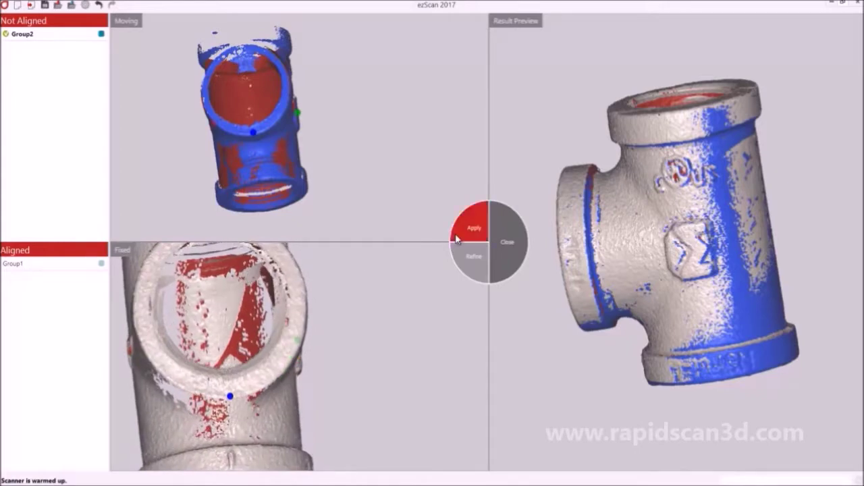
pyautogui.click(500, 242)
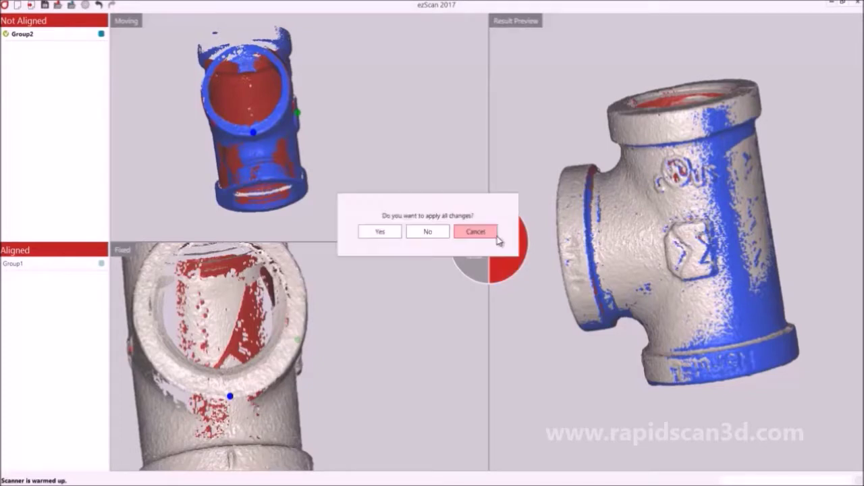
pyautogui.click(384, 236)
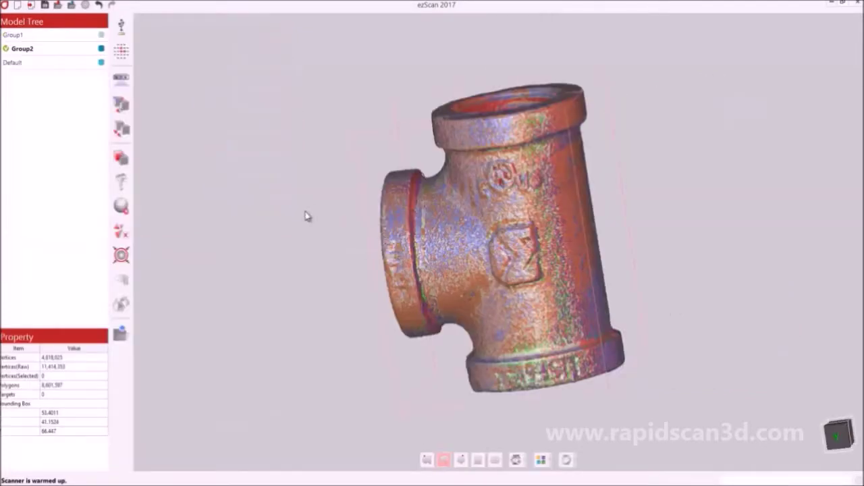
# Step: Run Global Align on the combined tee, reaching a 0.0091 mm average distance
pyautogui.moveTo(304, 227); pyautogui.dragTo(476, 239)
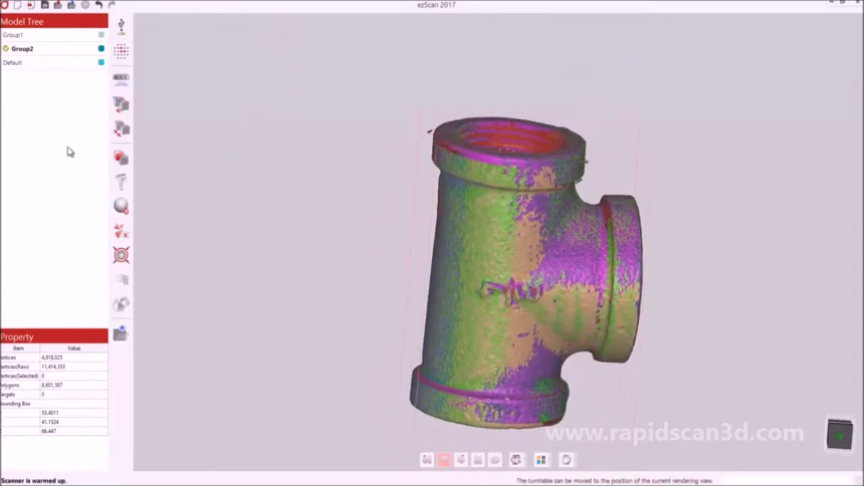
pyautogui.click(121, 130)
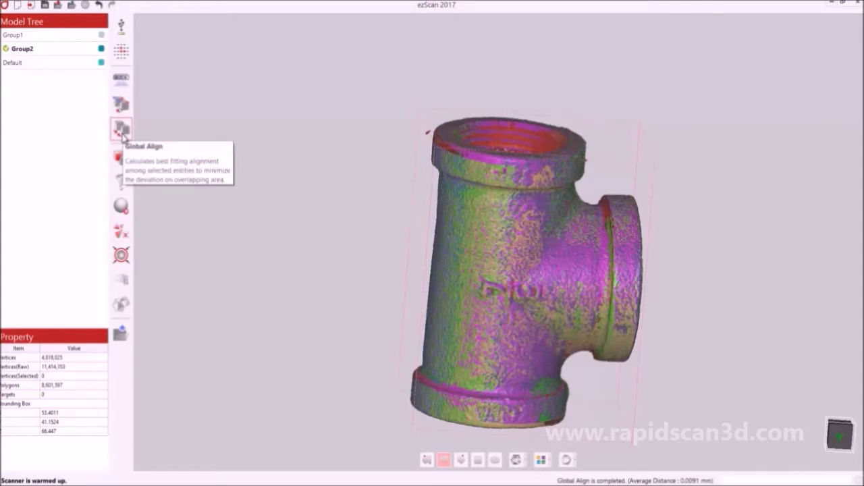
pyautogui.click(121, 156)
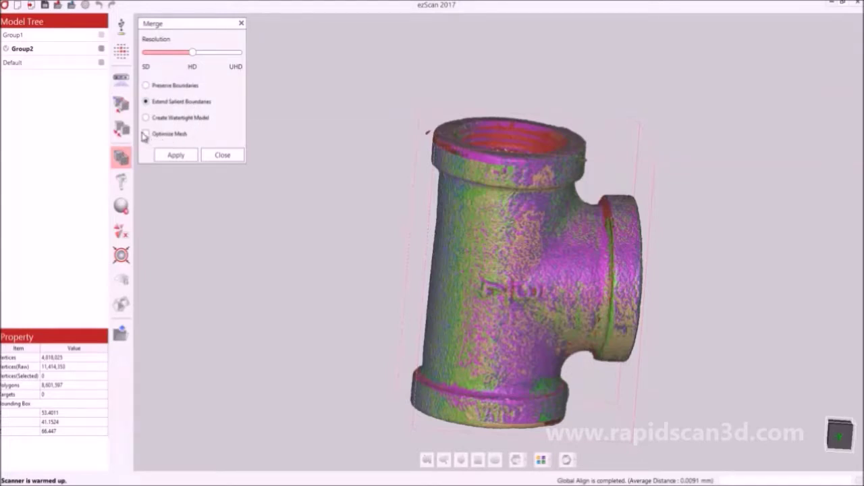
# Step: Merge the scans with Optimize Mesh on into Group3 (1,409,065 vertices, 2,754,708 polygons)
pyautogui.click(146, 135)
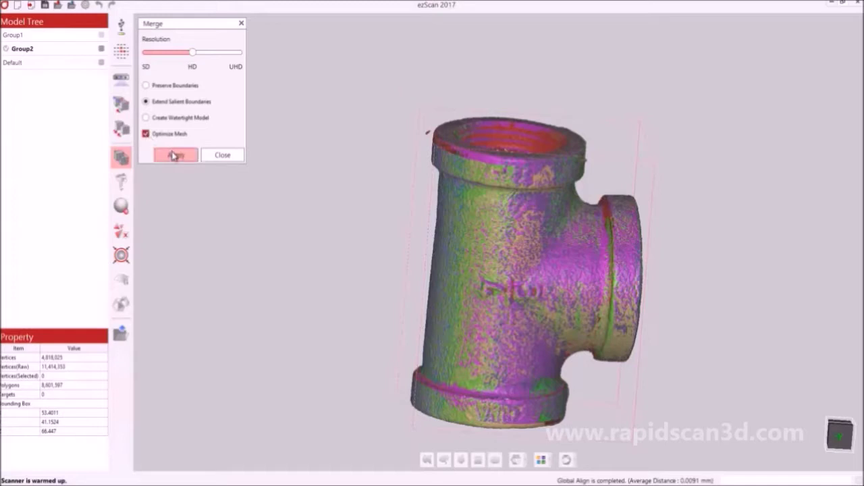
pyautogui.click(173, 155)
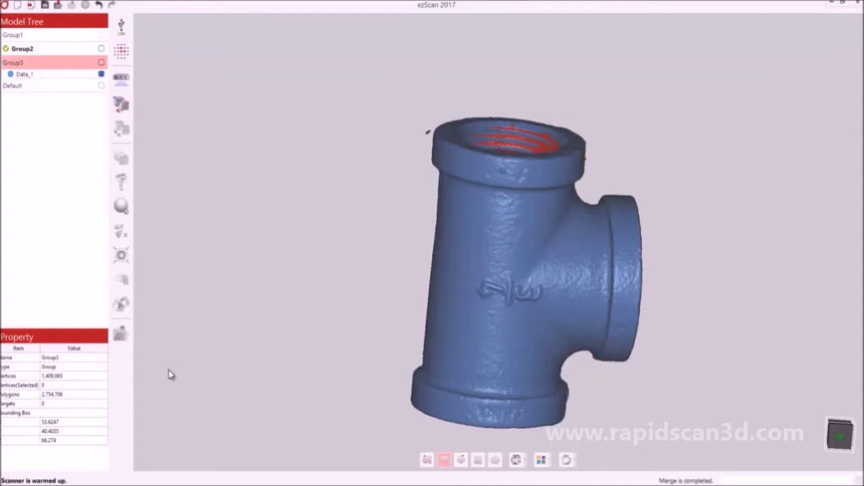
pyautogui.moveTo(577, 279); pyautogui.dragTo(508, 228)
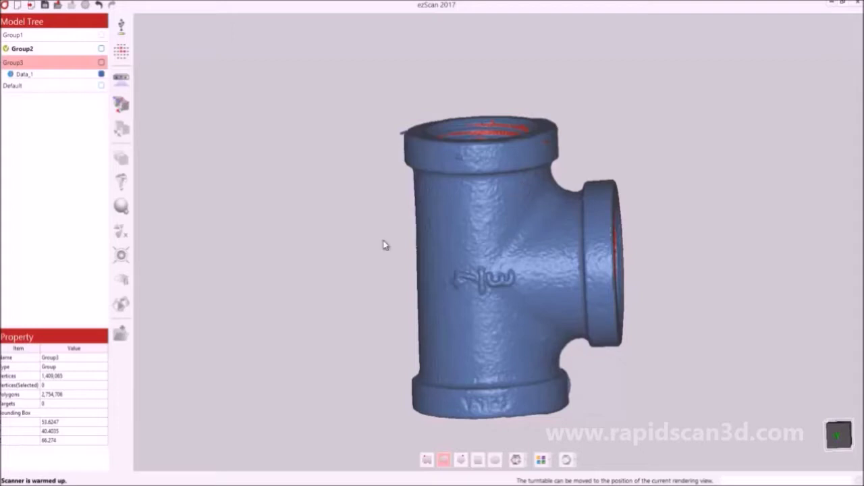
pyautogui.click(23, 74)
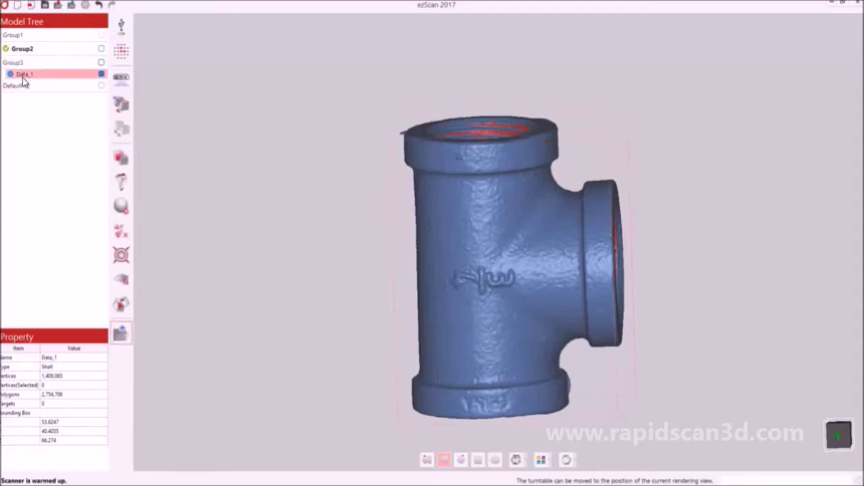
pyautogui.click(125, 186)
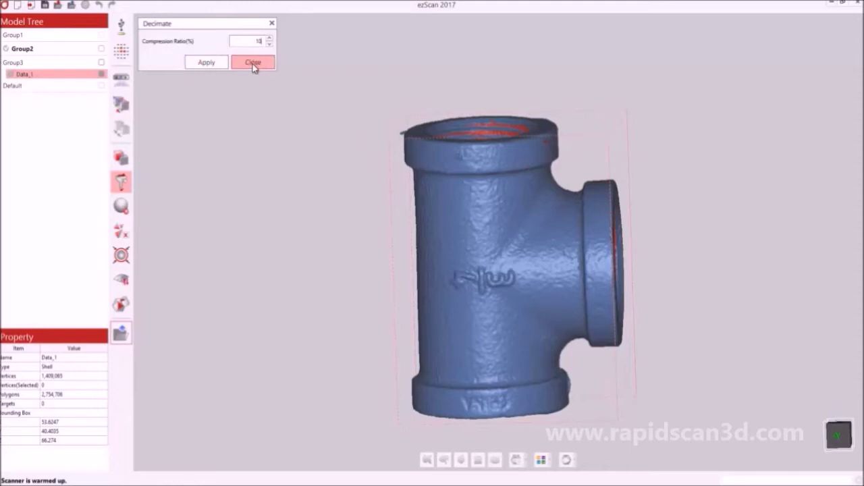
pyautogui.click(253, 62)
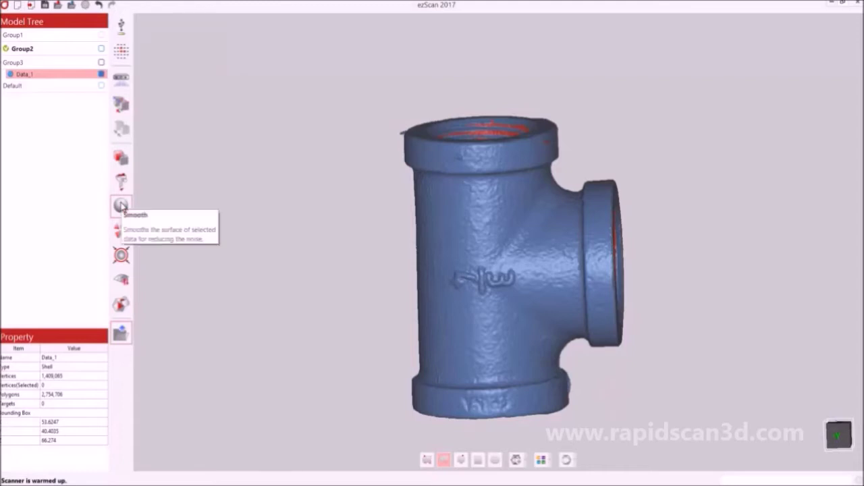
pyautogui.click(121, 206)
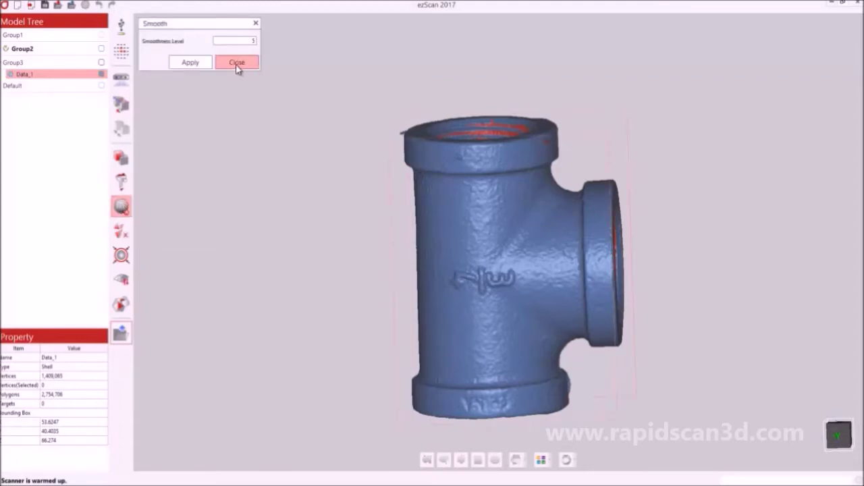
pyautogui.click(236, 64)
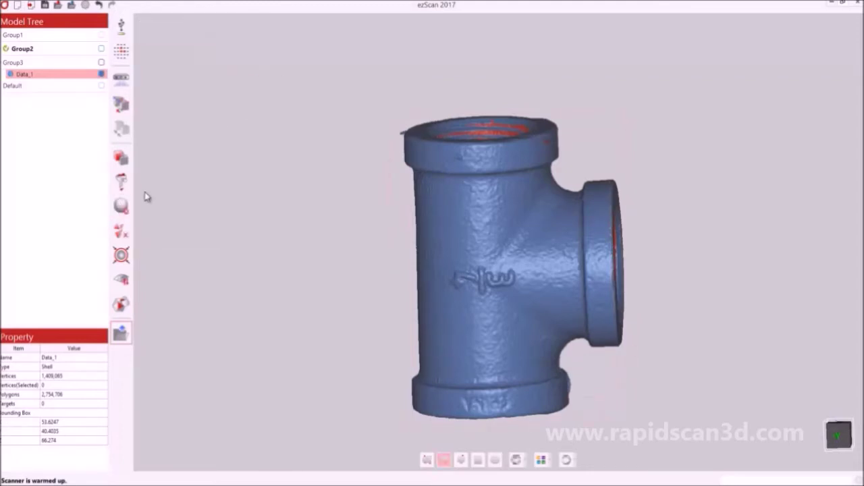
pyautogui.click(119, 235)
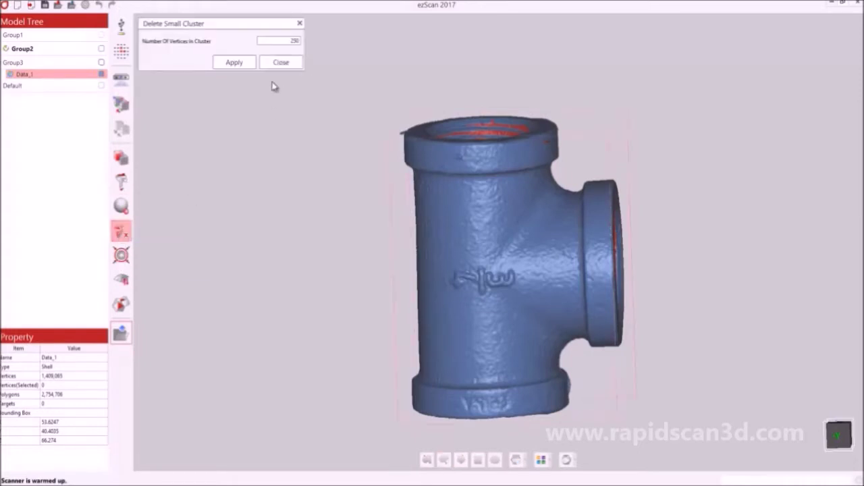
pyautogui.click(281, 63)
# Step: Lasso the small floating cluster beside the top rim and delete it
pyautogui.moveTo(526, 157); pyautogui.dragTo(425, 130, button='right')
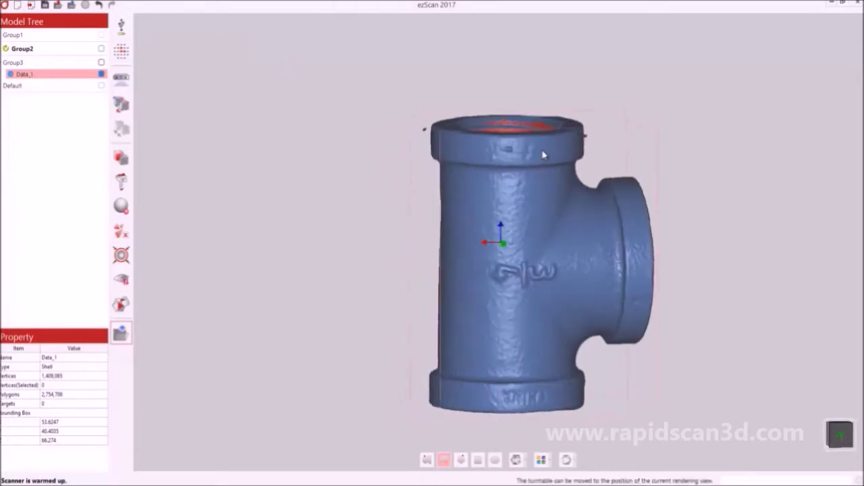
pyautogui.scroll(5, 432, 131)
pyautogui.scroll(4, 432, 132)
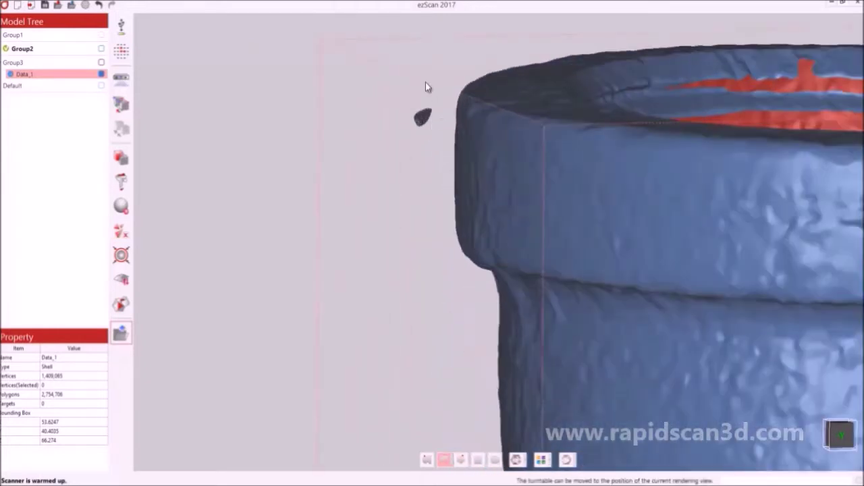
pyautogui.moveTo(426, 82)
pyautogui.keyDown('shift'); pyautogui.mouseDown()
pyautogui.moveTo(405, 148)
pyautogui.moveTo(433, 138)
pyautogui.moveTo(444, 113)
pyautogui.mouseUp(); pyautogui.keyUp('shift')
pyautogui.press('Delete')
# Step: Delete the stray blob beside the pipe wall, then orbit out to view the whole tee
pyautogui.moveTo(409, 190); pyautogui.dragTo(714, 177, button='right')
pyautogui.scroll(-3, 801, 169)
pyautogui.scroll(5, 803, 185)
pyautogui.scroll(-4, 706, 173)
pyautogui.scroll(5, 700, 172)
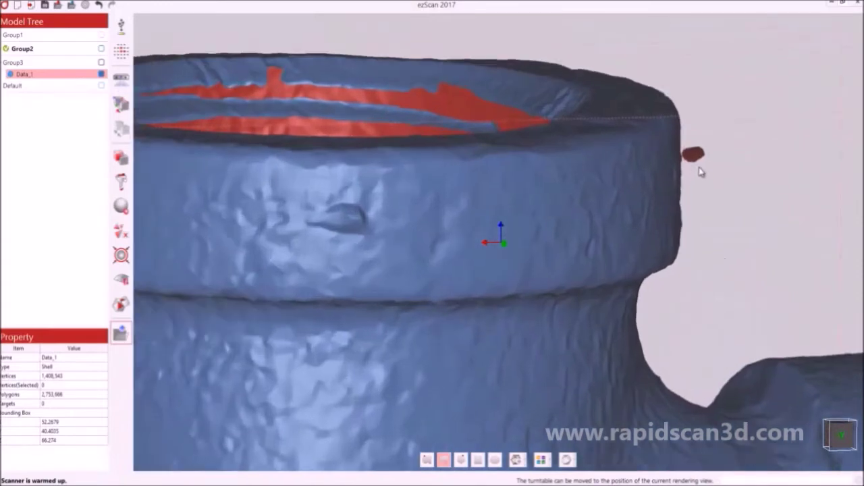
pyautogui.scroll(5, 700, 170)
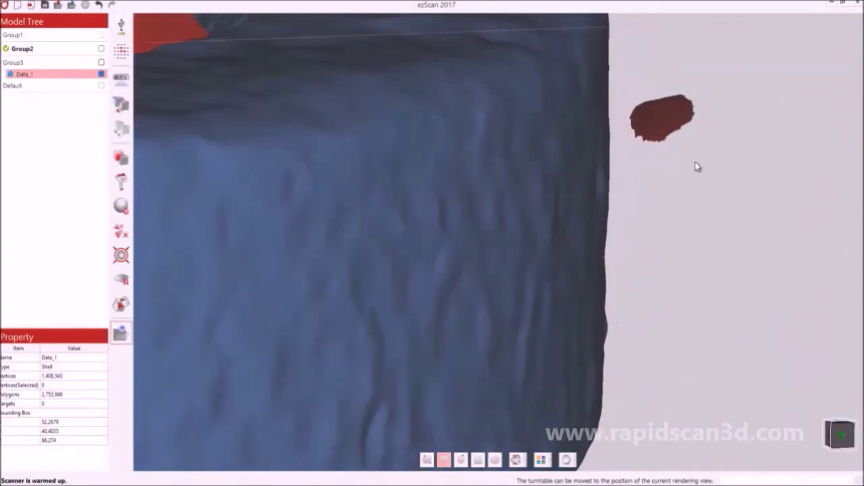
pyautogui.moveTo(708, 81)
pyautogui.keyDown('shift'); pyautogui.mouseDown()
pyautogui.moveTo(623, 106)
pyautogui.moveTo(675, 183)
pyautogui.moveTo(733, 110)
pyautogui.mouseUp(); pyautogui.keyUp('shift')
pyautogui.press('Delete')
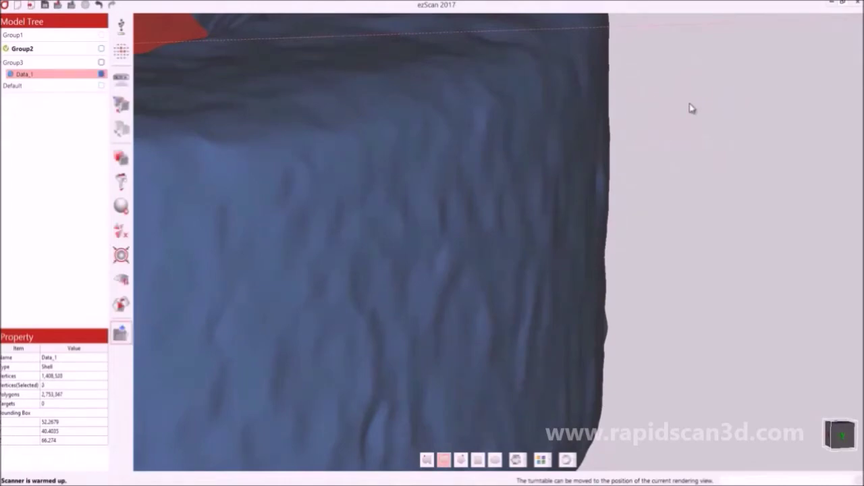
pyautogui.moveTo(690, 109); pyautogui.dragTo(625, 253, button='right')
pyautogui.scroll(-10, 624, 253)
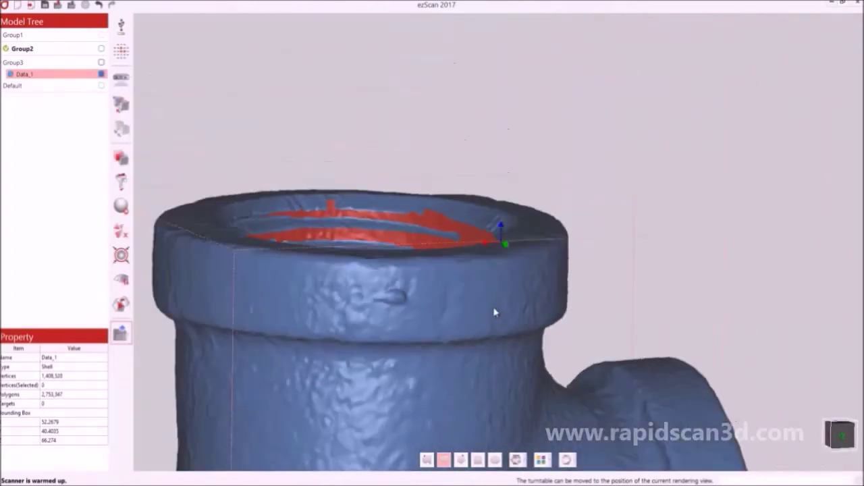
pyautogui.moveTo(441, 341); pyautogui.dragTo(448, 191, button='right')
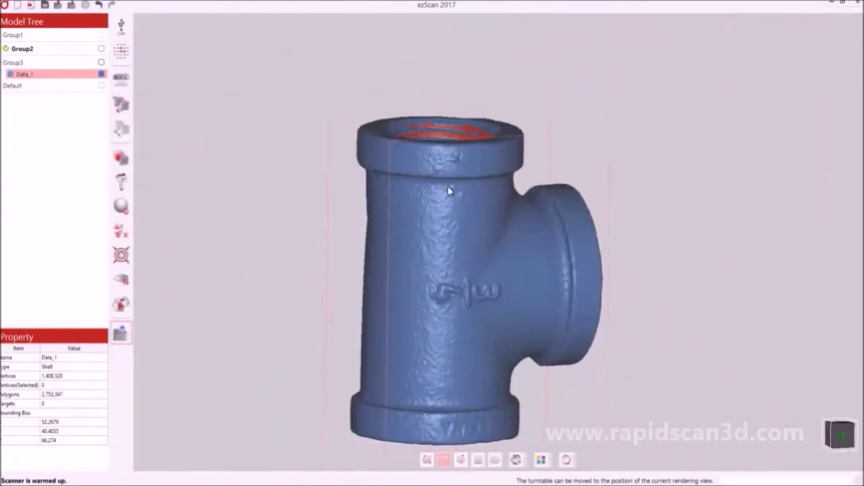
pyautogui.scroll(3, 470, 256)
pyautogui.scroll(-3, 492, 243)
pyautogui.moveTo(539, 244); pyautogui.dragTo(600, 233, button='right')
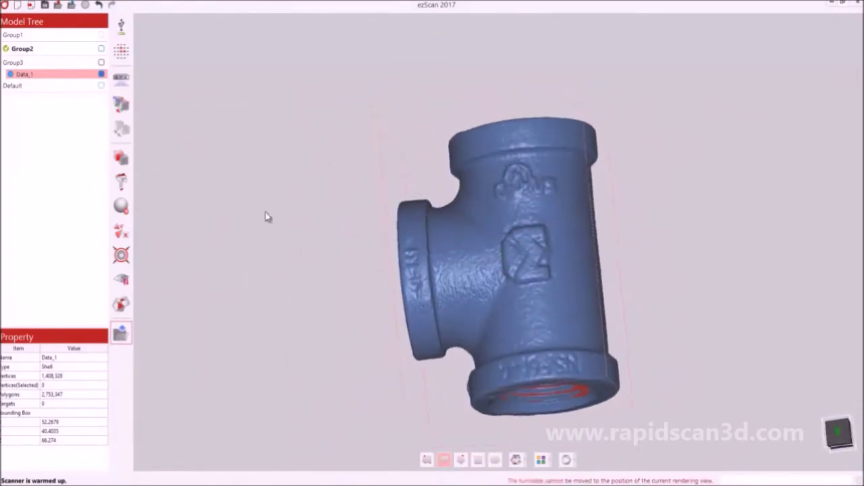
pyautogui.click(128, 256)
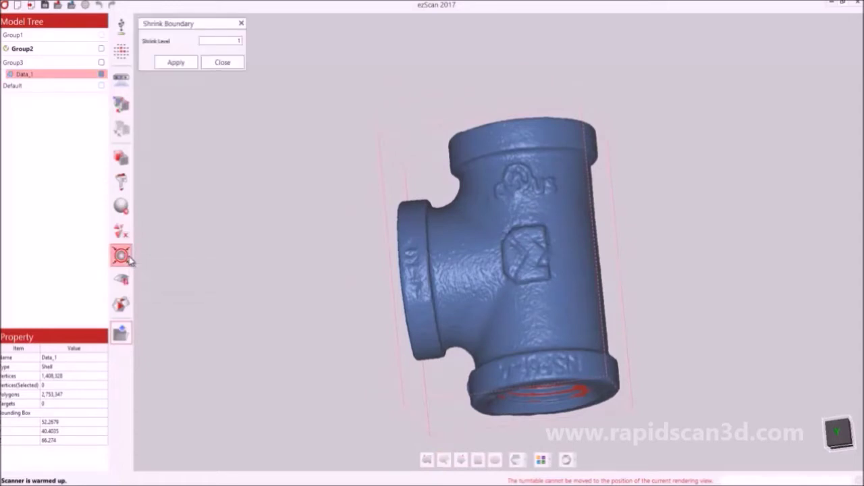
pyautogui.click(222, 62)
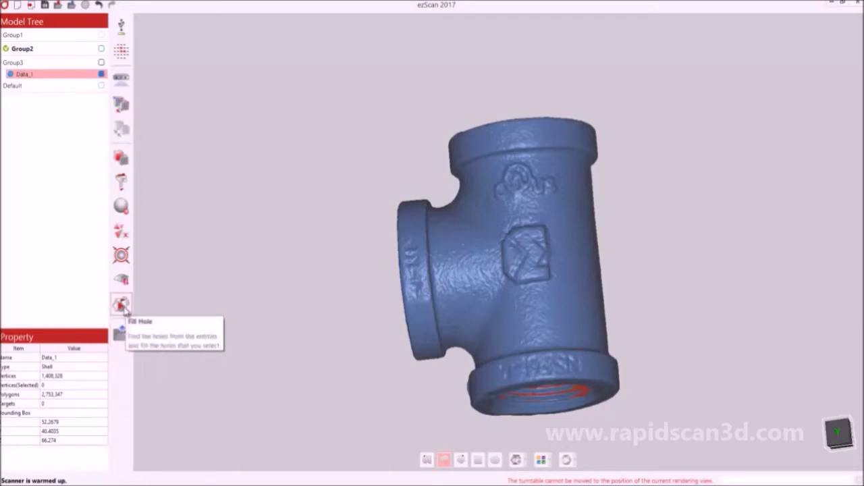
pyautogui.click(122, 305)
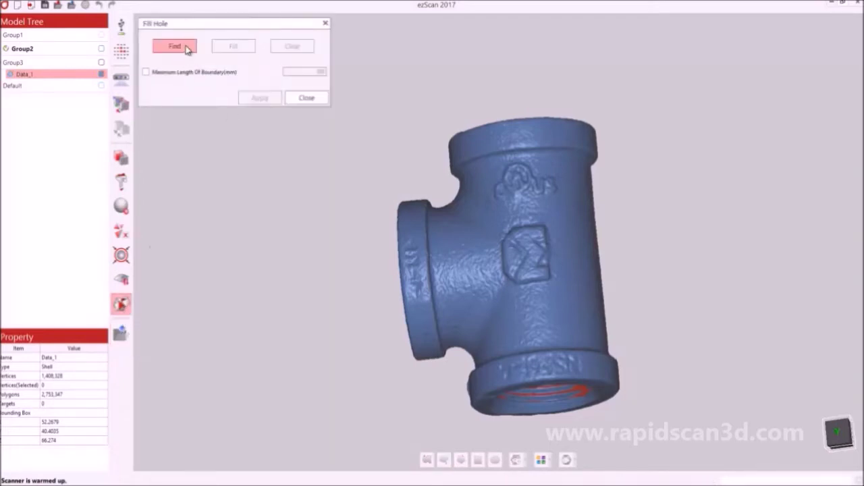
pyautogui.click(186, 47)
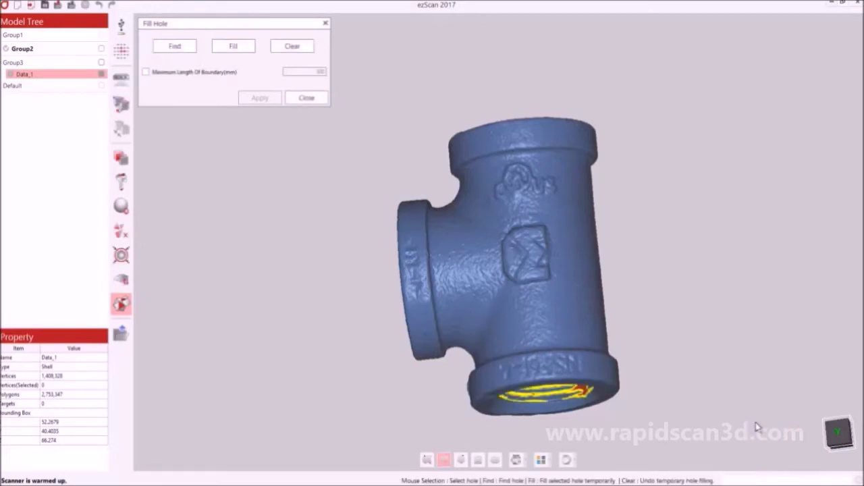
pyautogui.moveTo(527, 101); pyautogui.dragTo(462, 245, button='right')
pyautogui.scroll(4, 461, 247)
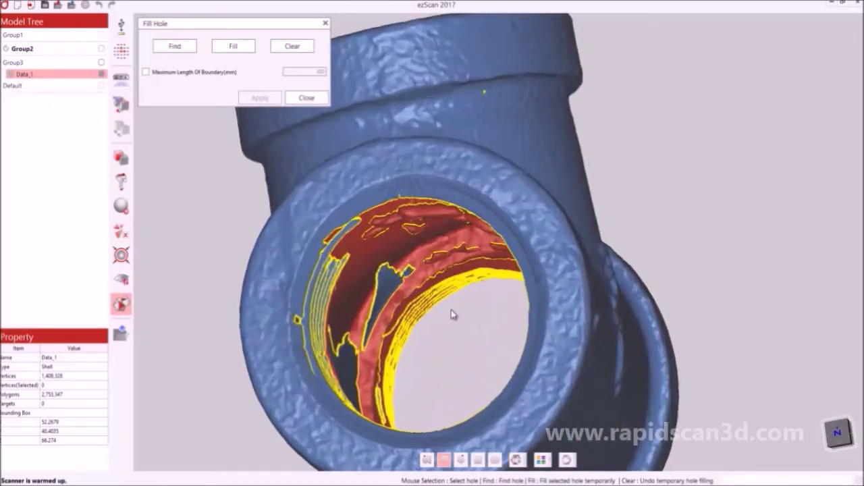
pyautogui.scroll(2, 451, 312)
pyautogui.moveTo(452, 321); pyautogui.dragTo(455, 196, button='right')
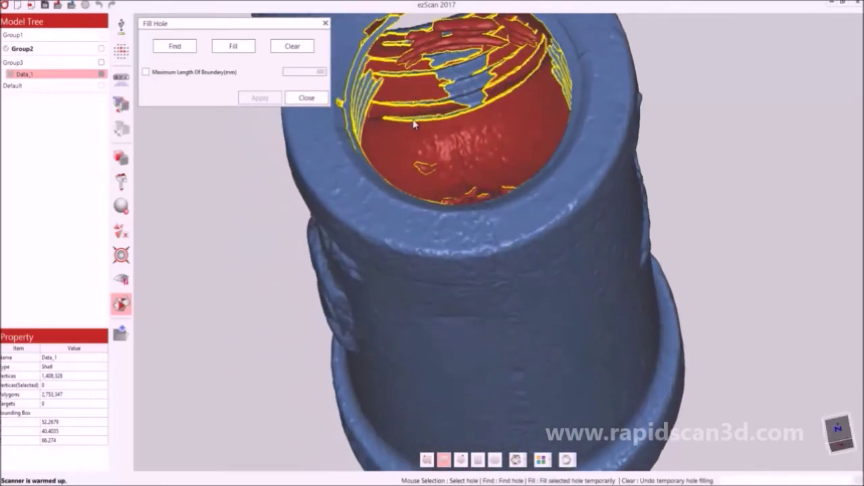
pyautogui.scroll(-3, 440, 115)
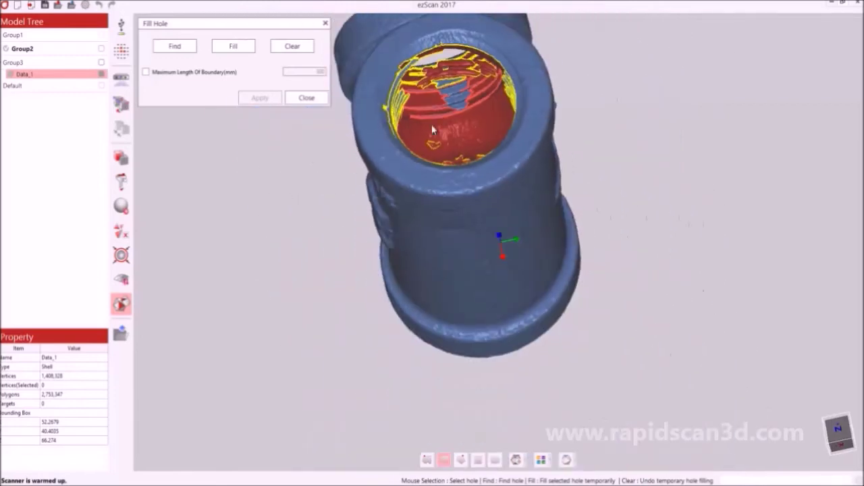
pyautogui.scroll(-3, 439, 183)
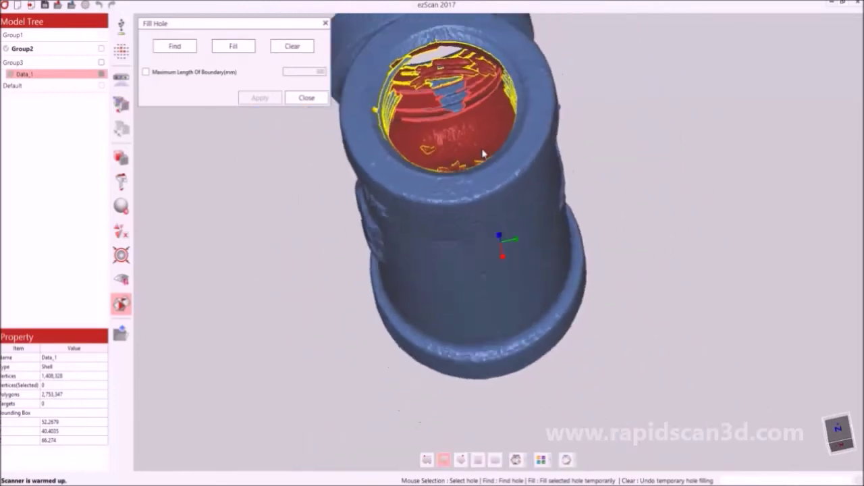
pyautogui.moveTo(517, 110); pyautogui.dragTo(315, 65, button='right')
pyautogui.click(306, 98)
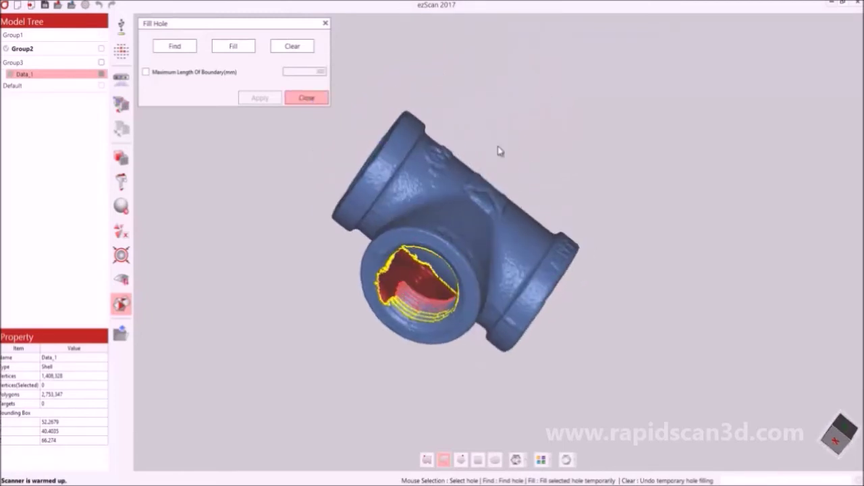
pyautogui.moveTo(472, 183)
pyautogui.mouseDown(button='right')
pyautogui.moveTo(425, 173)
pyautogui.moveTo(388, 222)
pyautogui.moveTo(396, 228)
pyautogui.moveTo(393, 216)
pyautogui.moveTo(467, 195)
pyautogui.mouseUp(button='right')
pyautogui.scroll(6, 469, 197)
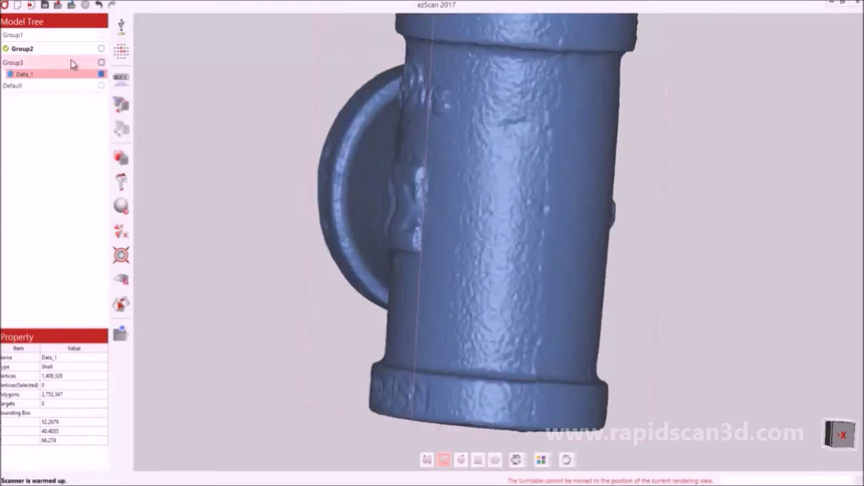
pyautogui.click(121, 335)
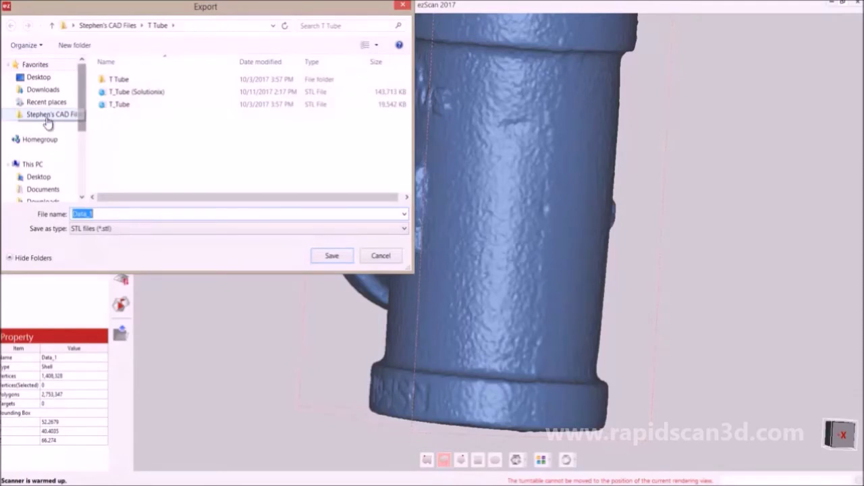
pyautogui.click(48, 116)
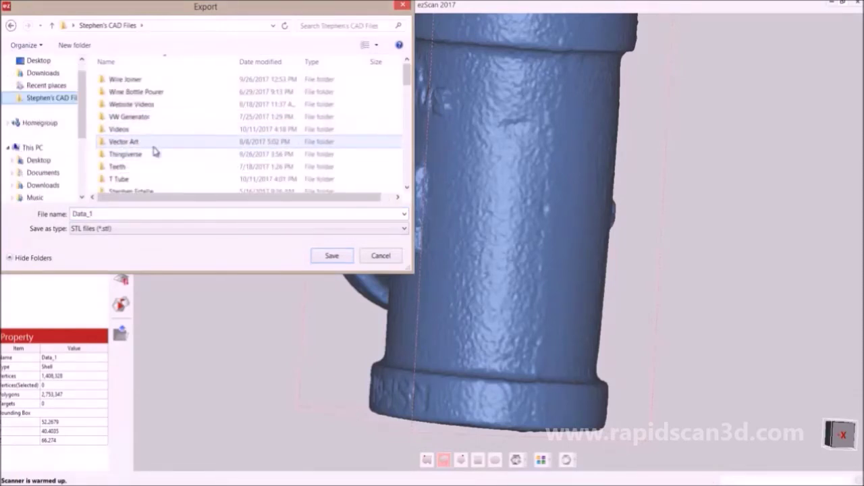
pyautogui.click(121, 231)
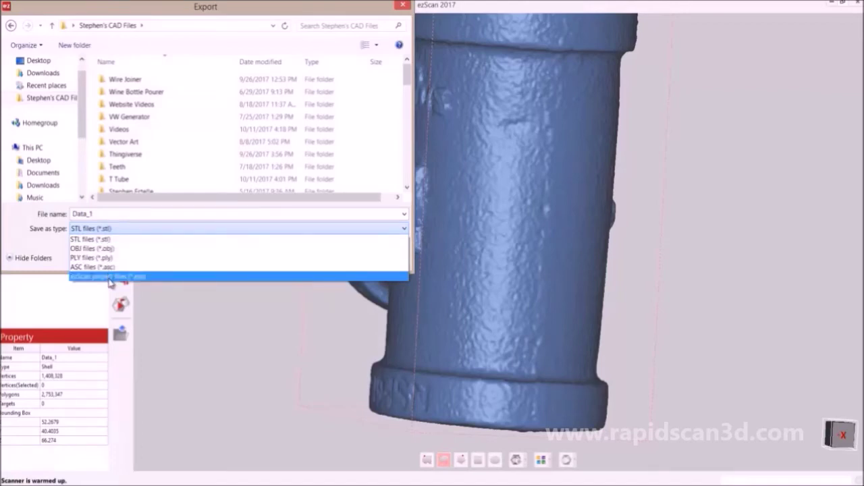
pyautogui.click(203, 324)
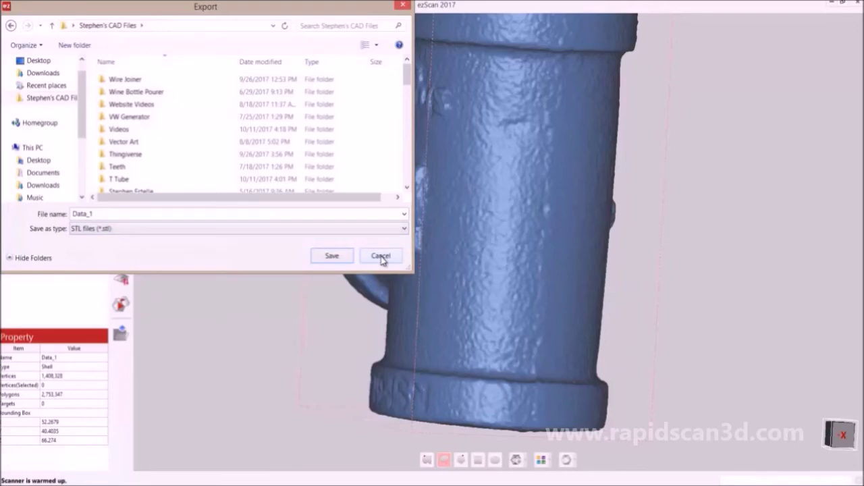
pyautogui.click(381, 256)
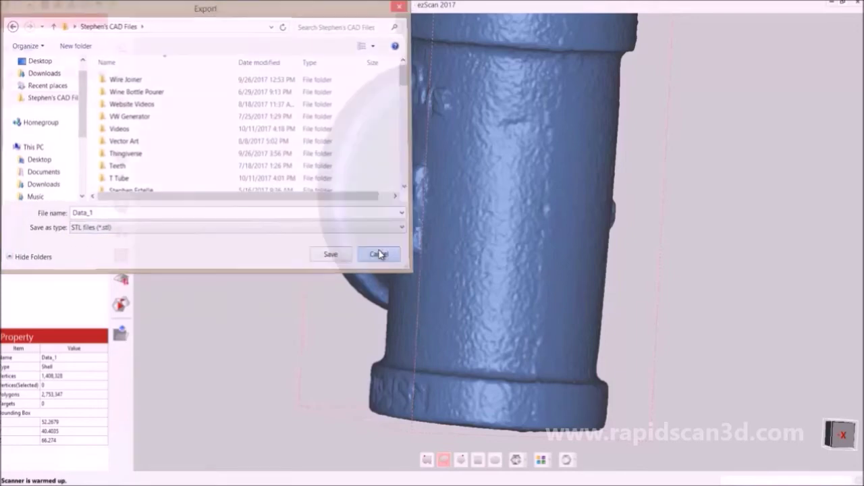
pyautogui.moveTo(354, 234); pyautogui.dragTo(375, 220)
pyautogui.scroll(2, 374, 220)
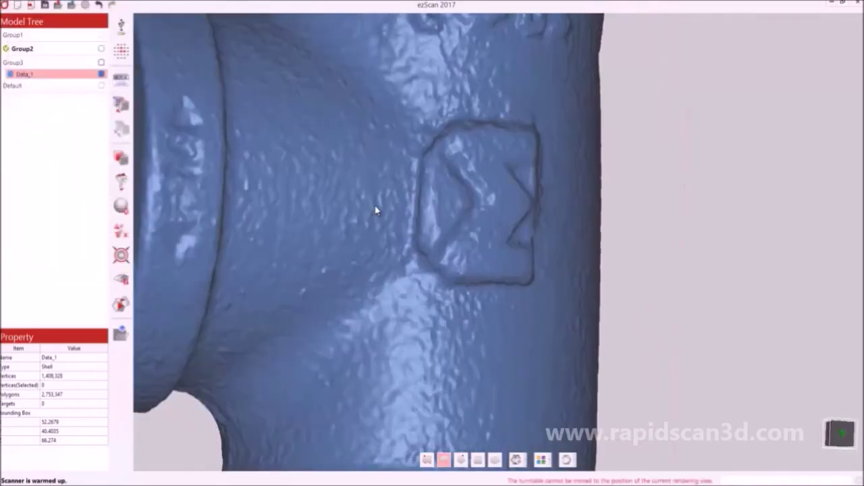
pyautogui.scroll(-6, 376, 209)
pyautogui.moveTo(393, 175); pyautogui.dragTo(540, 211, button='middle')
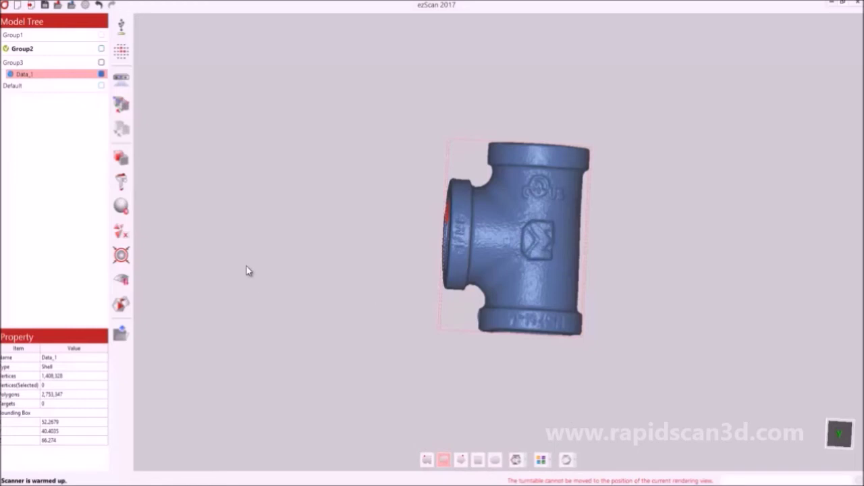
pyautogui.moveTo(358, 233); pyautogui.dragTo(318, 231, button='right')
pyautogui.moveTo(325, 235); pyautogui.dragTo(358, 245)
pyautogui.moveTo(547, 217); pyautogui.dragTo(452, 199)
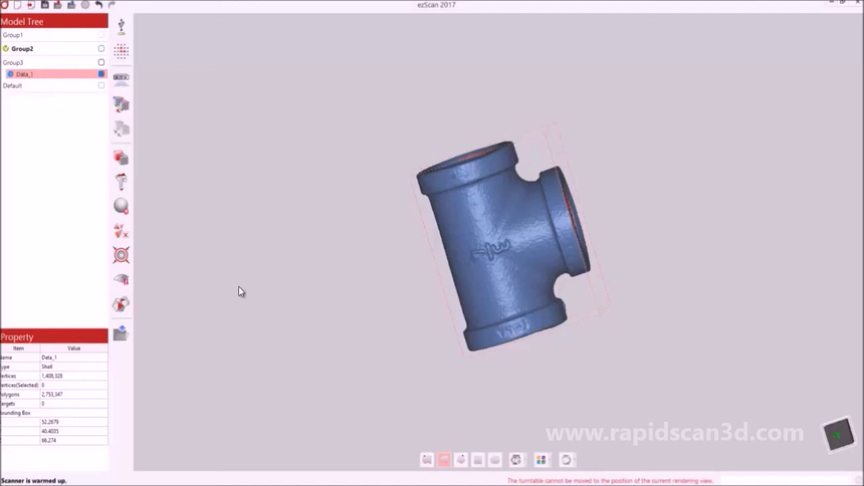
pyautogui.moveTo(571, 361); pyautogui.dragTo(525, 170)
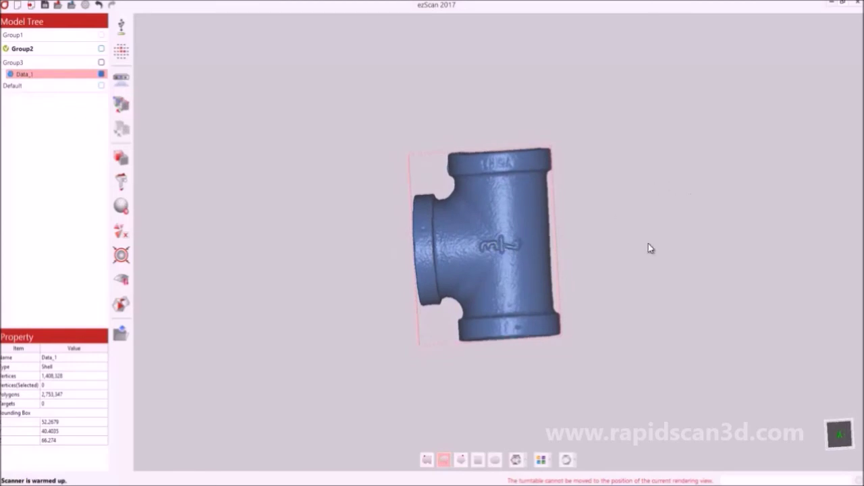
pyautogui.moveTo(715, 182); pyautogui.dragTo(745, 183)
pyautogui.moveTo(285, 347); pyautogui.dragTo(405, 371)
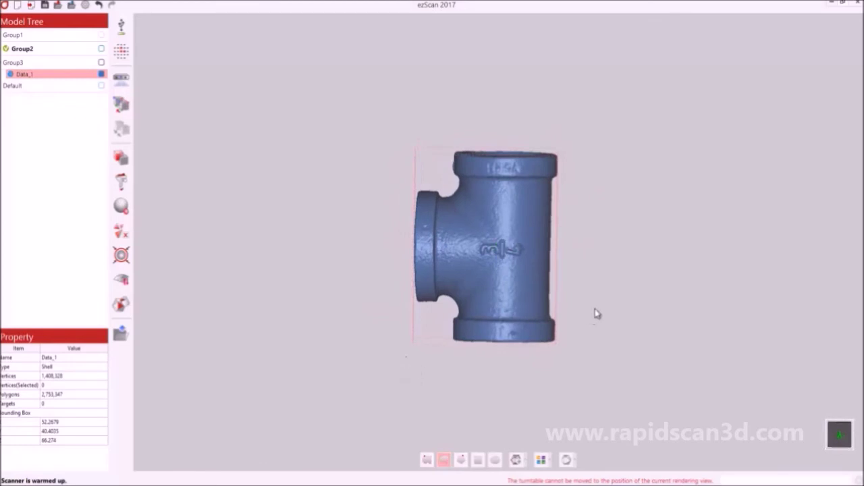